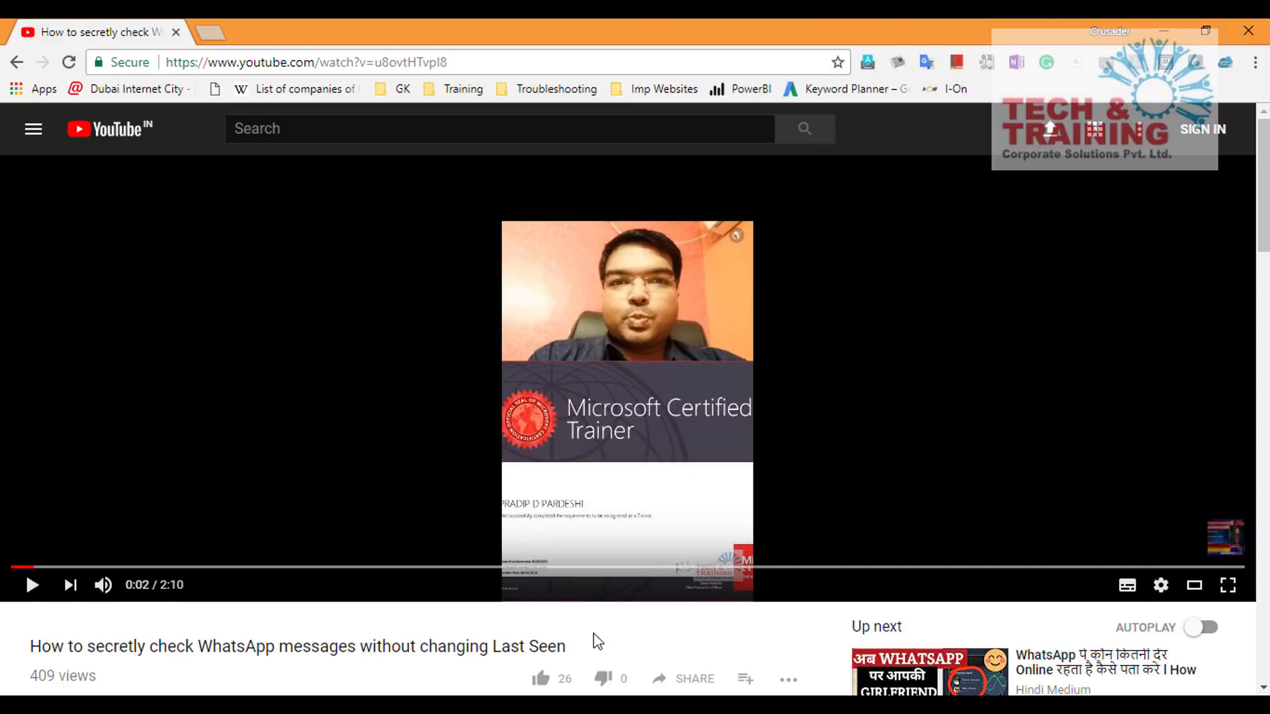
{"action": "scroll", "coordinate": [598, 642], "scroll_direction": "down", "scroll_amount": 3}
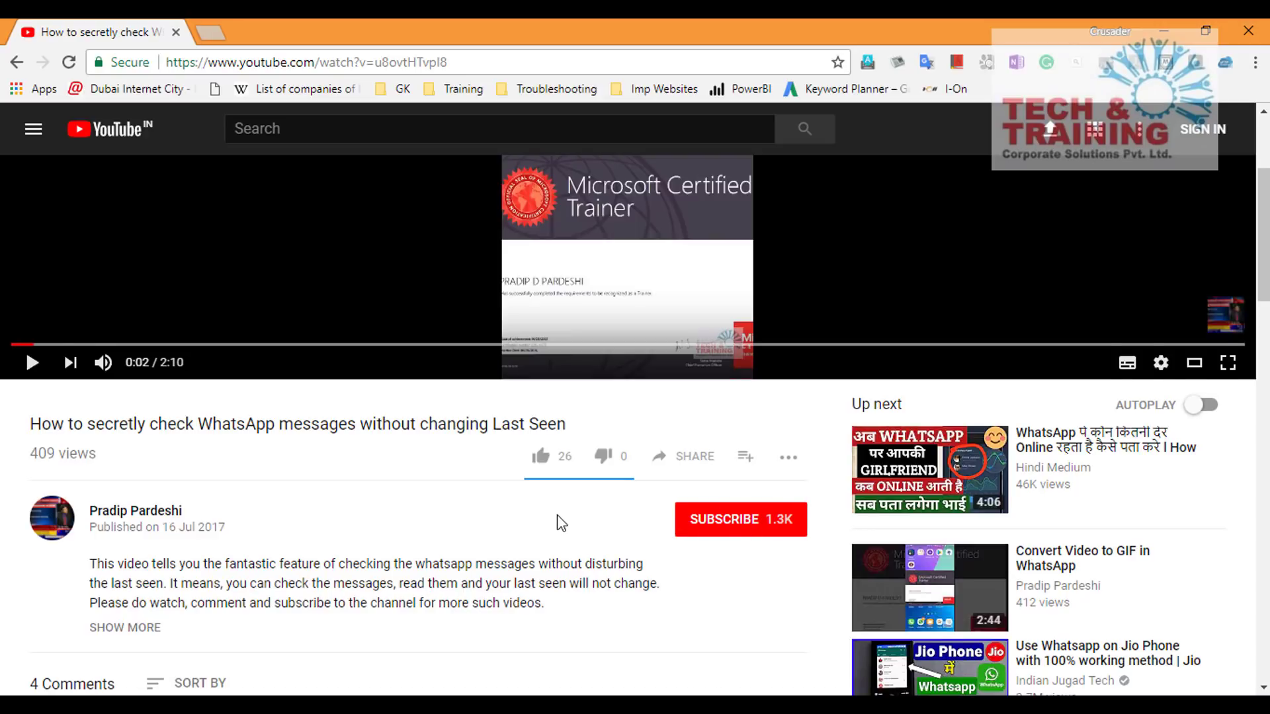
{"action": "scroll", "coordinate": [559, 523], "scroll_direction": "up", "scroll_amount": 3}
{"action": "scroll", "coordinate": [560, 523], "scroll_direction": "down", "scroll_amount": 2}
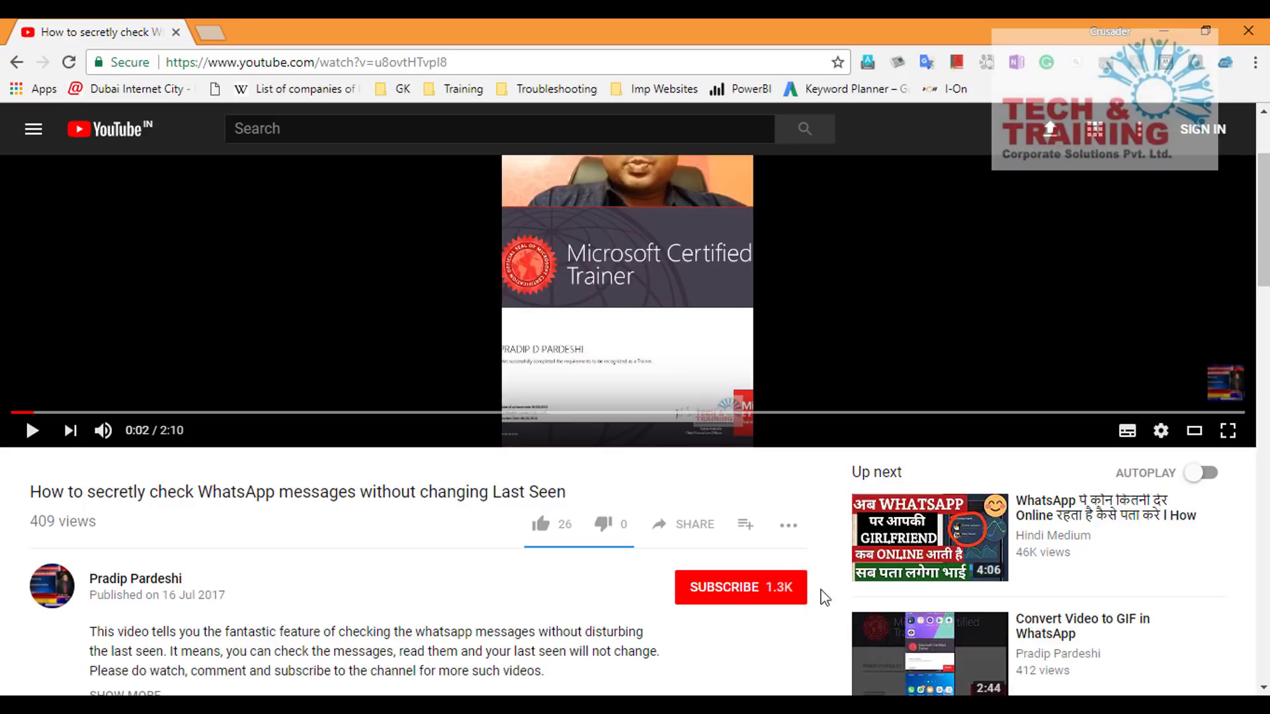
{"action": "scroll", "coordinate": [831, 596], "scroll_direction": "up", "scroll_amount": 1}
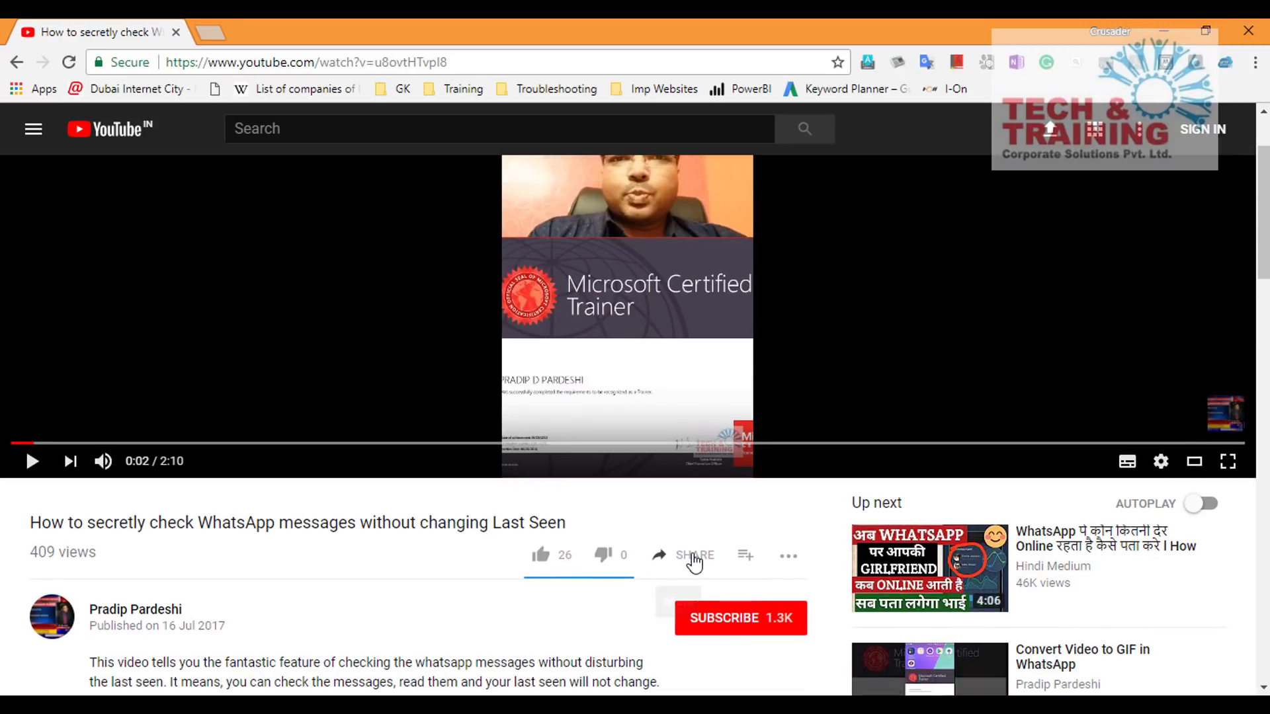
{"action": "scroll", "coordinate": [693, 562], "scroll_direction": "up", "scroll_amount": 2}
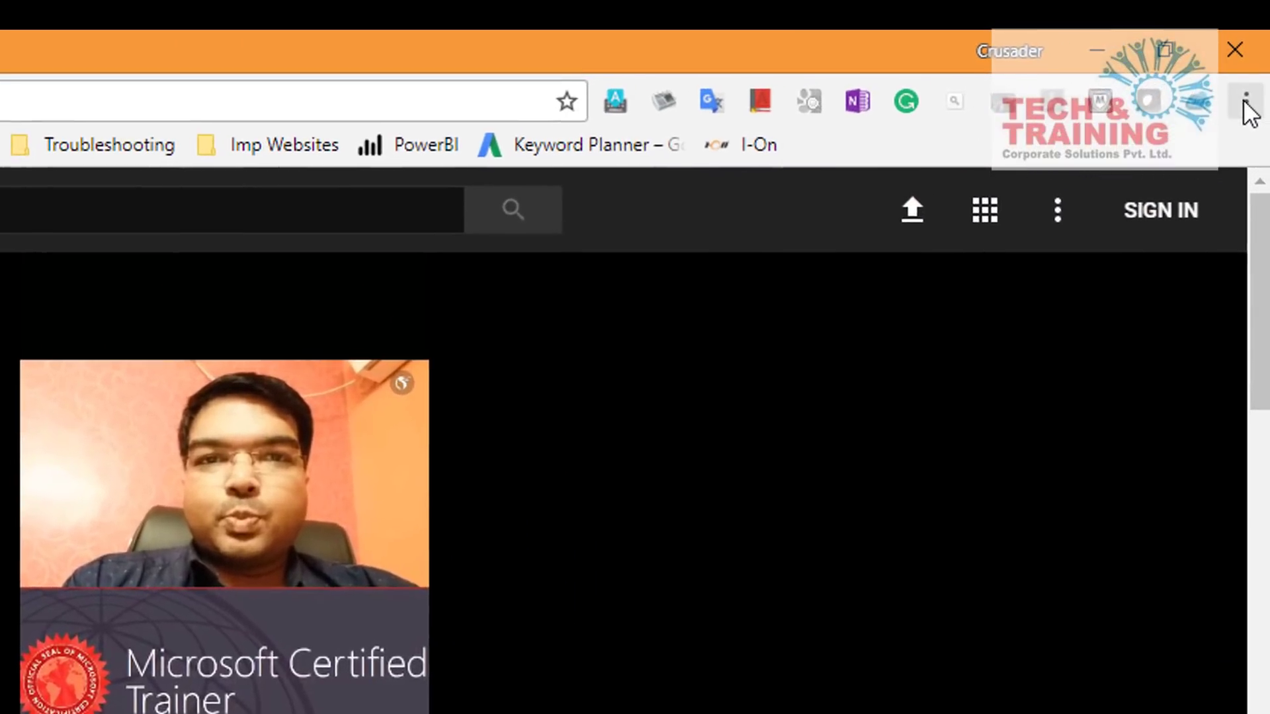
Sign in to Chrome from Settings with the Google account email and accept turning on sync
{"action": "left_click", "coordinate": [1255, 63]}
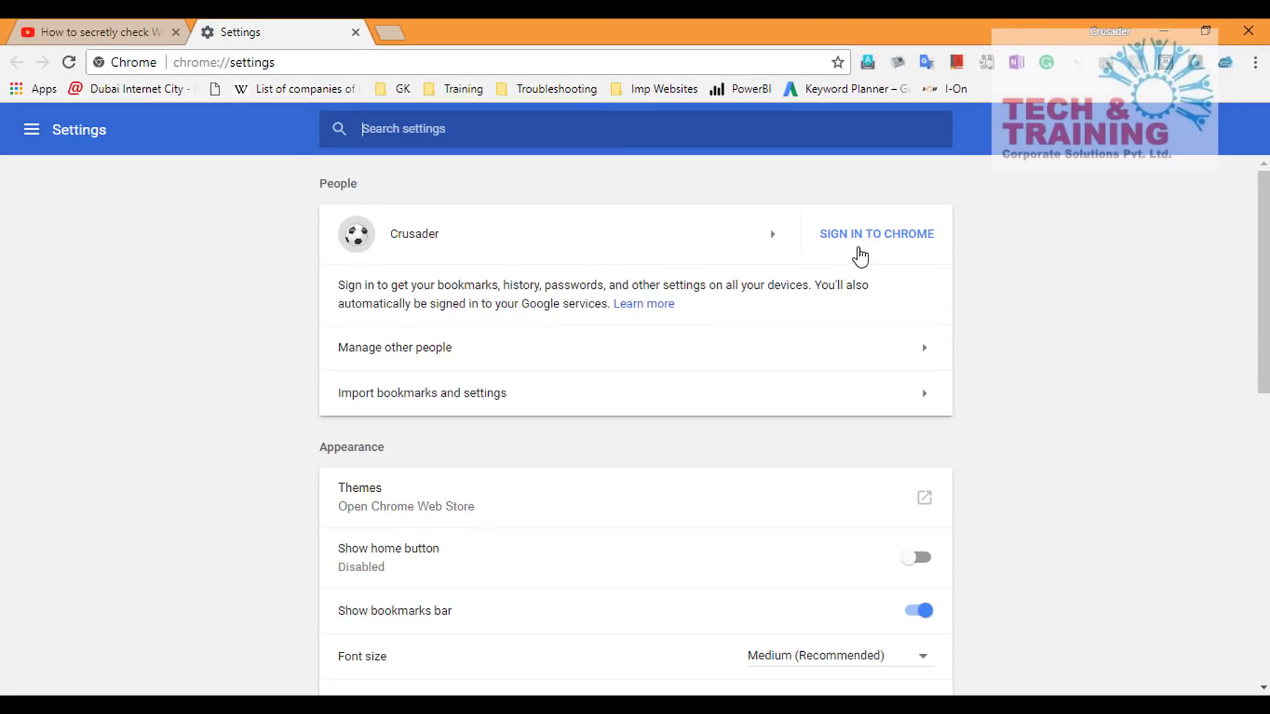
{"action": "left_click", "coordinate": [890, 242]}
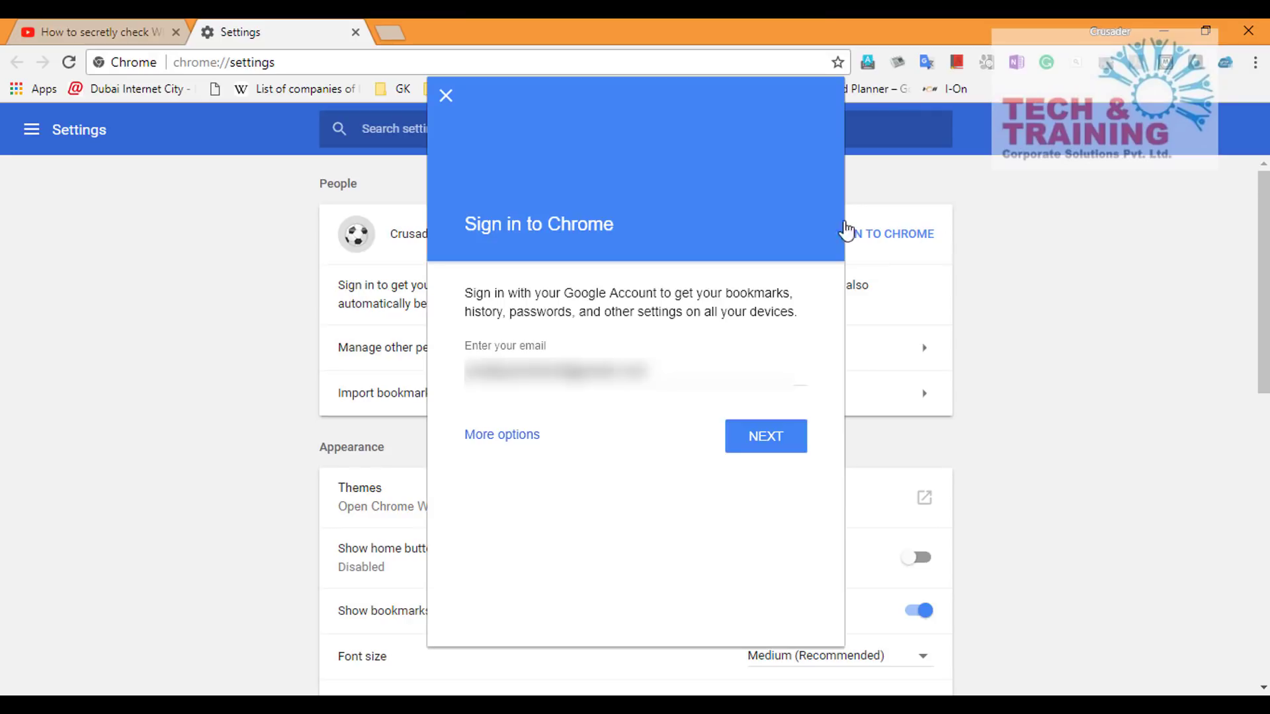
{"action": "left_click", "coordinate": [770, 437]}
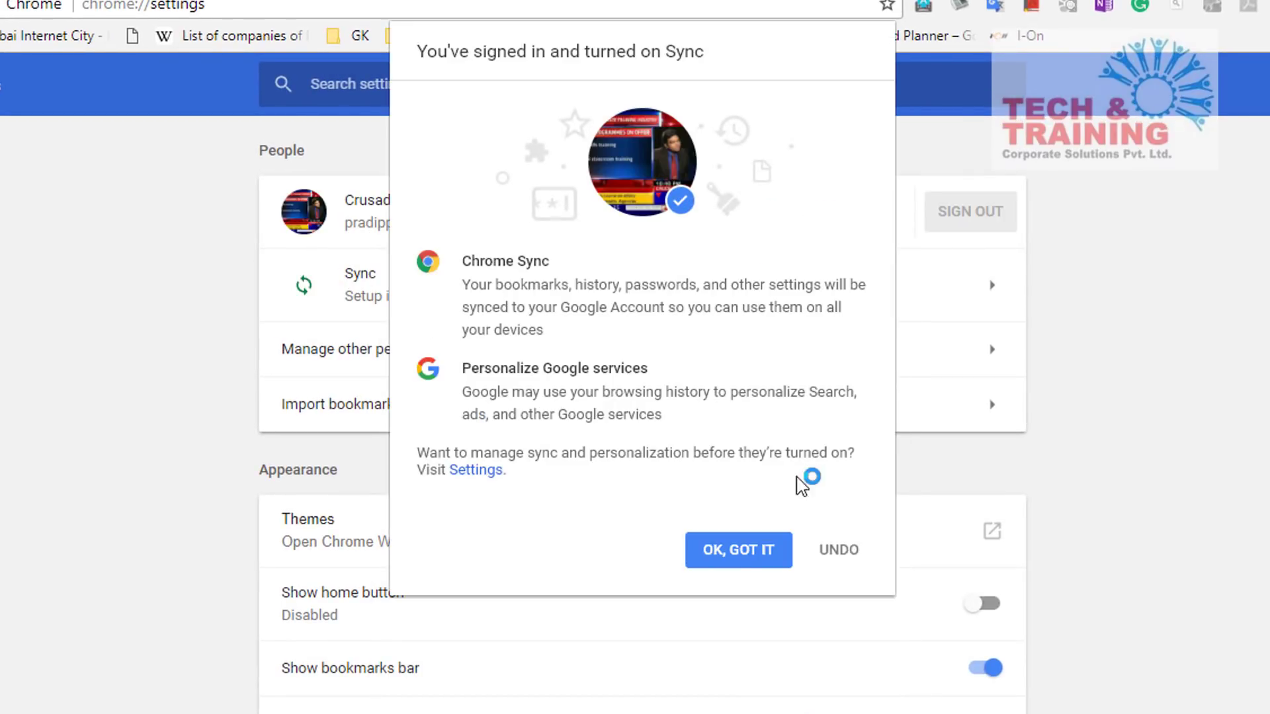
{"action": "left_click", "coordinate": [742, 550]}
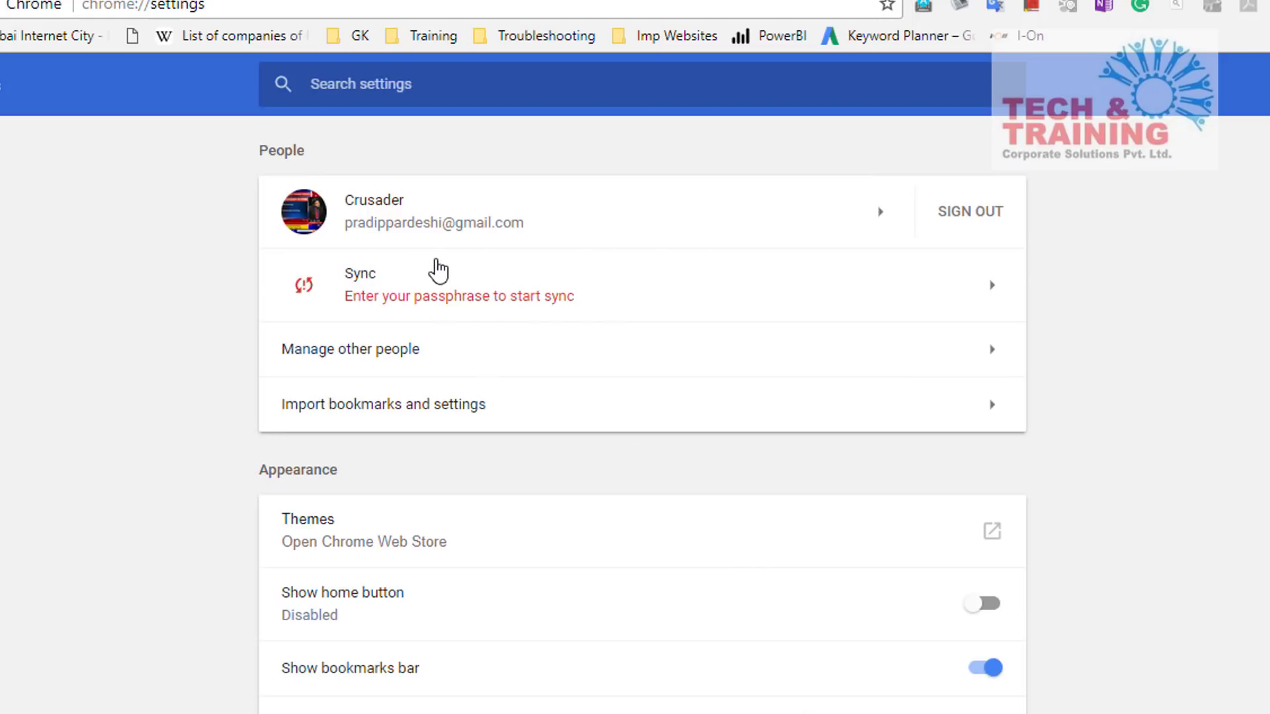
Check in Advanced sync settings that Sync everything includes History and Open Tabs
{"action": "left_click", "coordinate": [436, 283]}
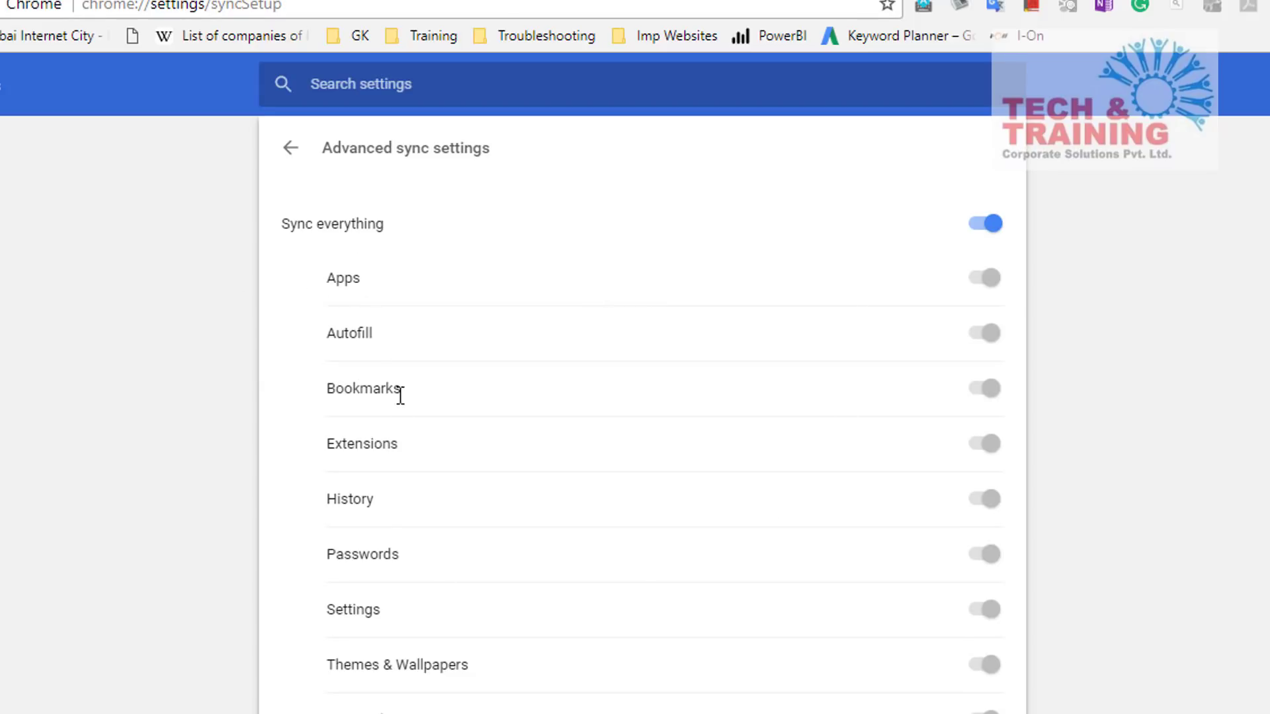
{"action": "scroll", "coordinate": [397, 632], "scroll_direction": "down", "scroll_amount": 3}
{"action": "scroll", "coordinate": [401, 635], "scroll_direction": "up", "scroll_amount": 2}
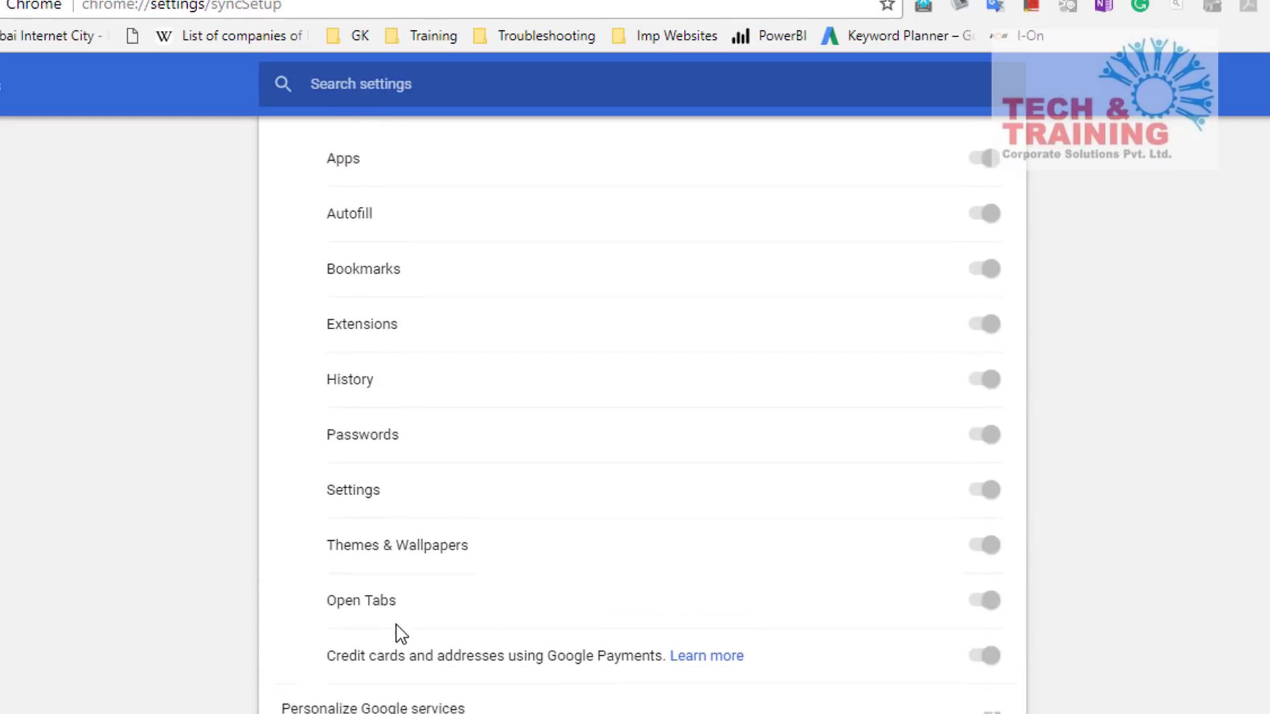
{"action": "scroll", "coordinate": [401, 634], "scroll_direction": "up", "scroll_amount": 2}
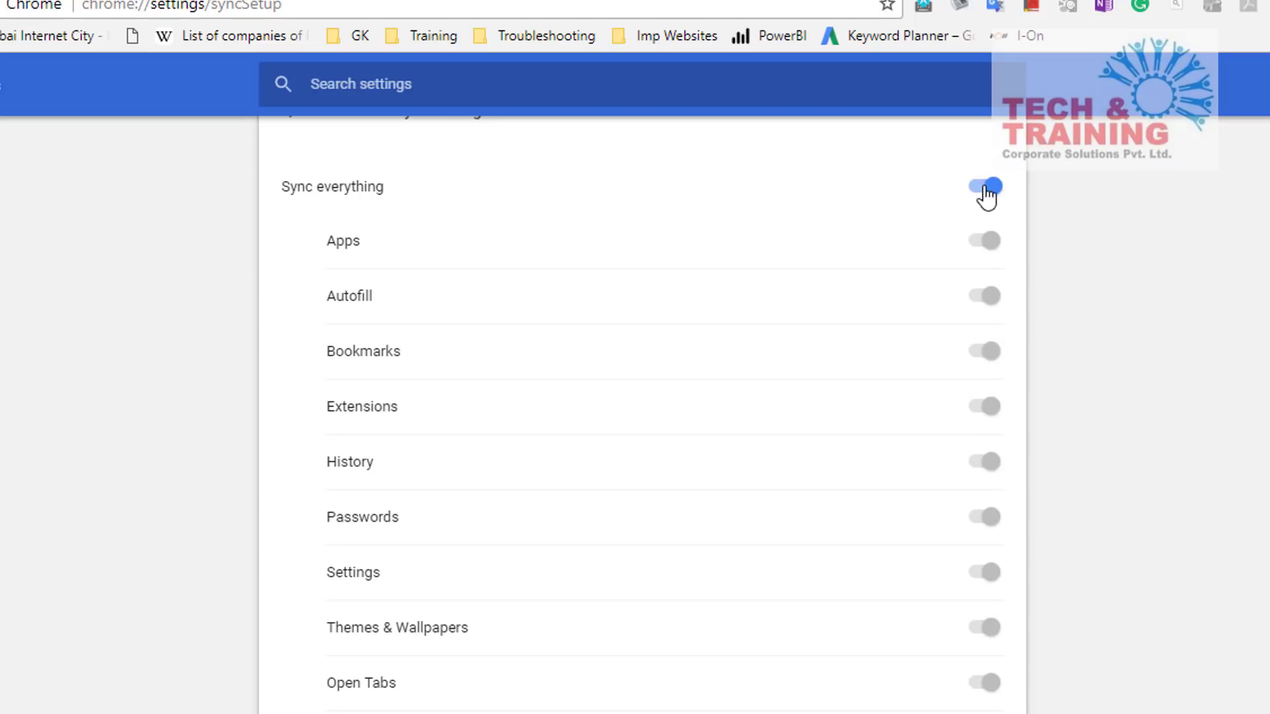
{"action": "scroll", "coordinate": [766, 547], "scroll_direction": "down", "scroll_amount": 1}
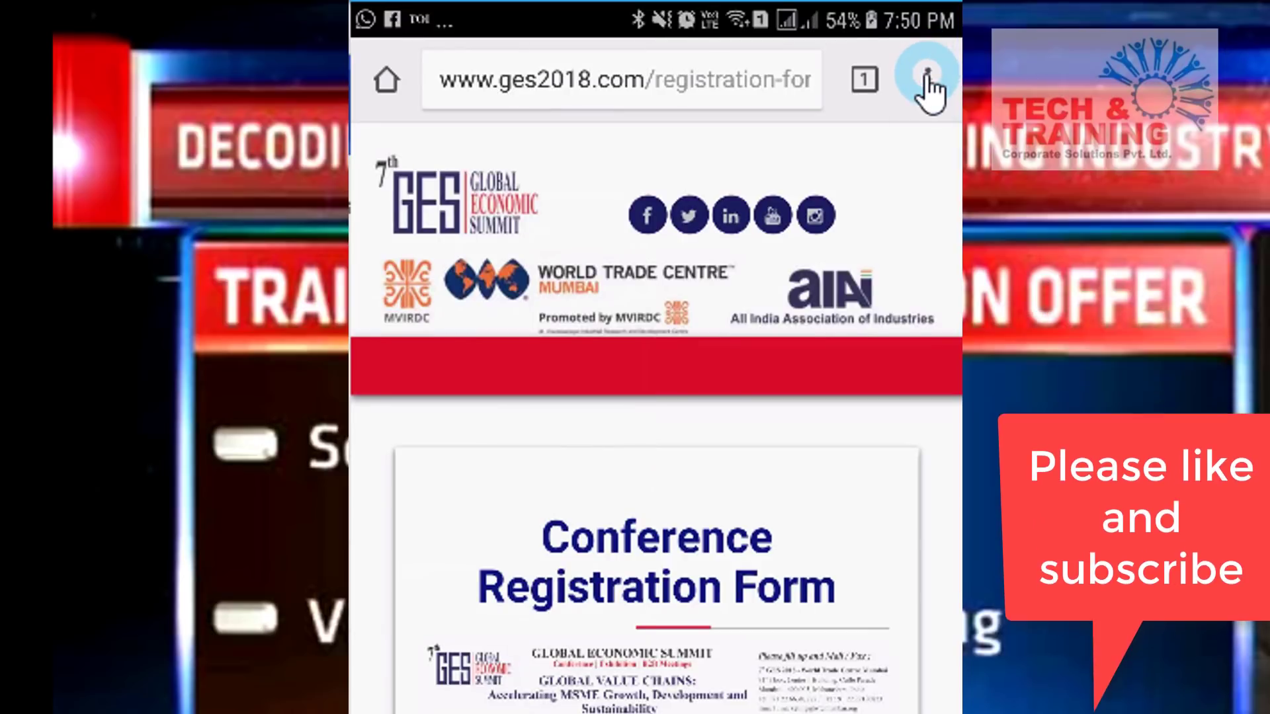
Sign in to Chrome on the phone with the second Google account and turn on Sync
{"action": "left_click", "coordinate": [928, 78]}
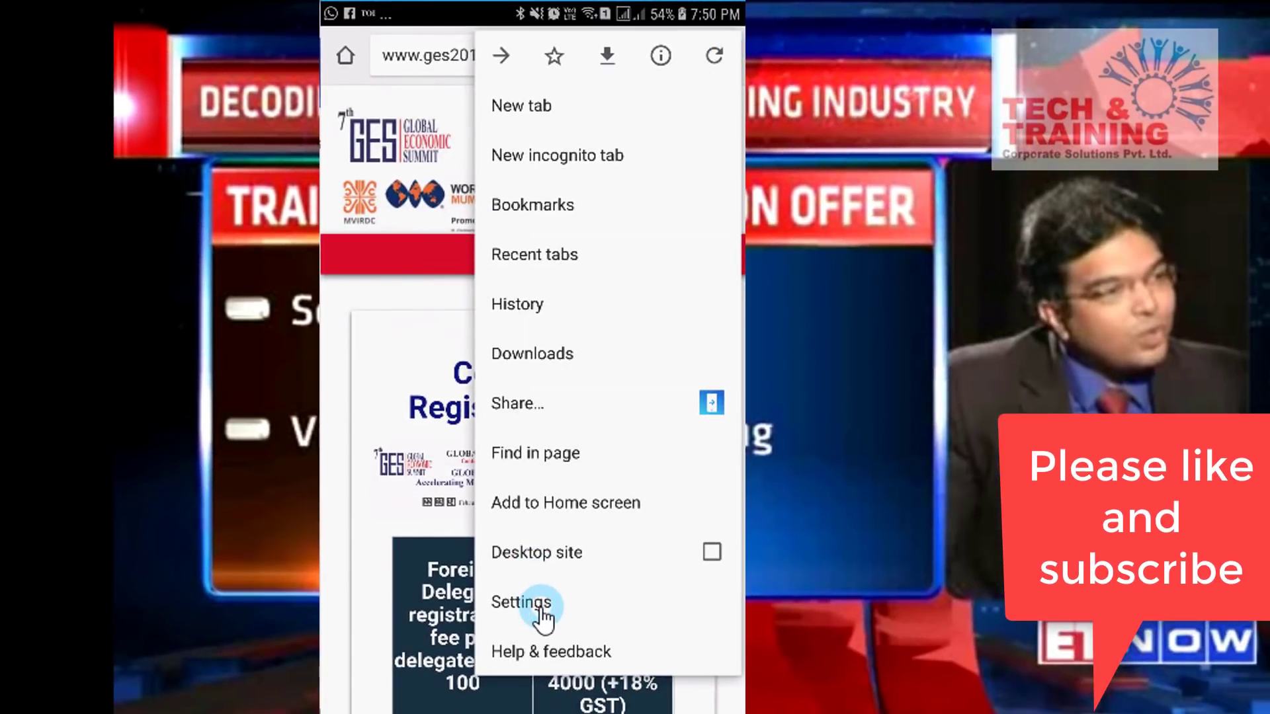
{"action": "left_click", "coordinate": [543, 612]}
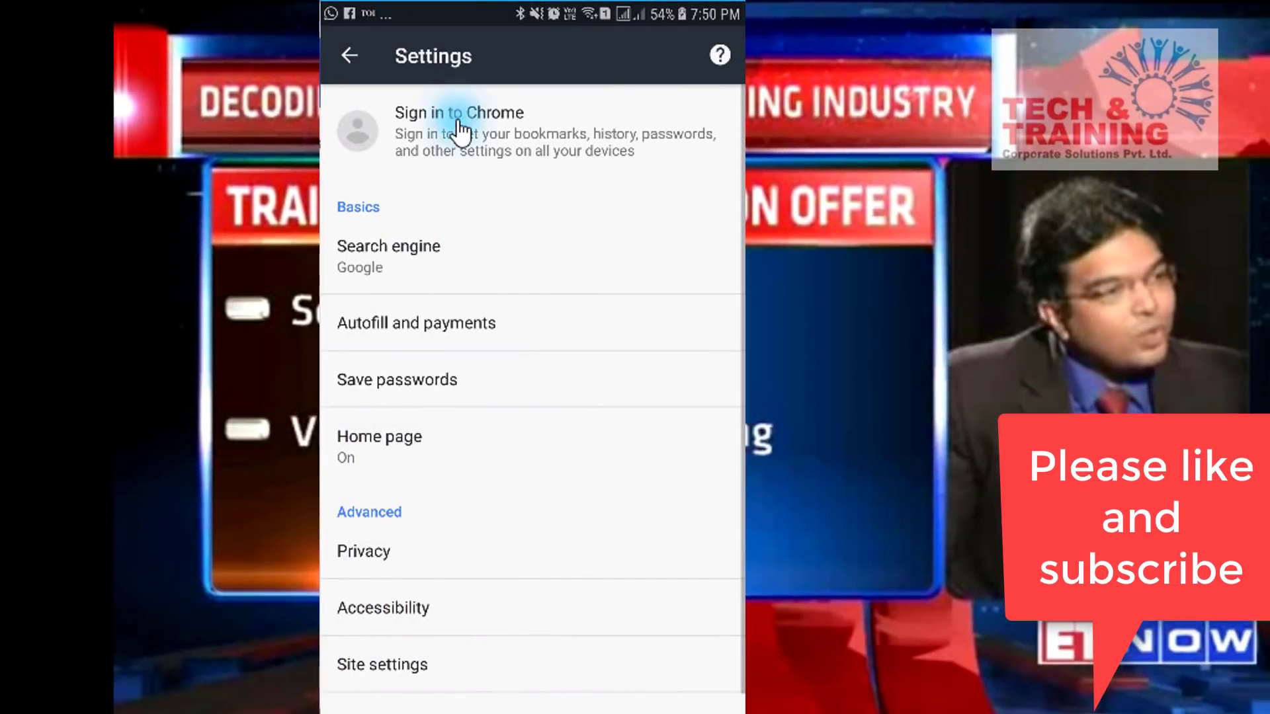
{"action": "left_click", "coordinate": [457, 119]}
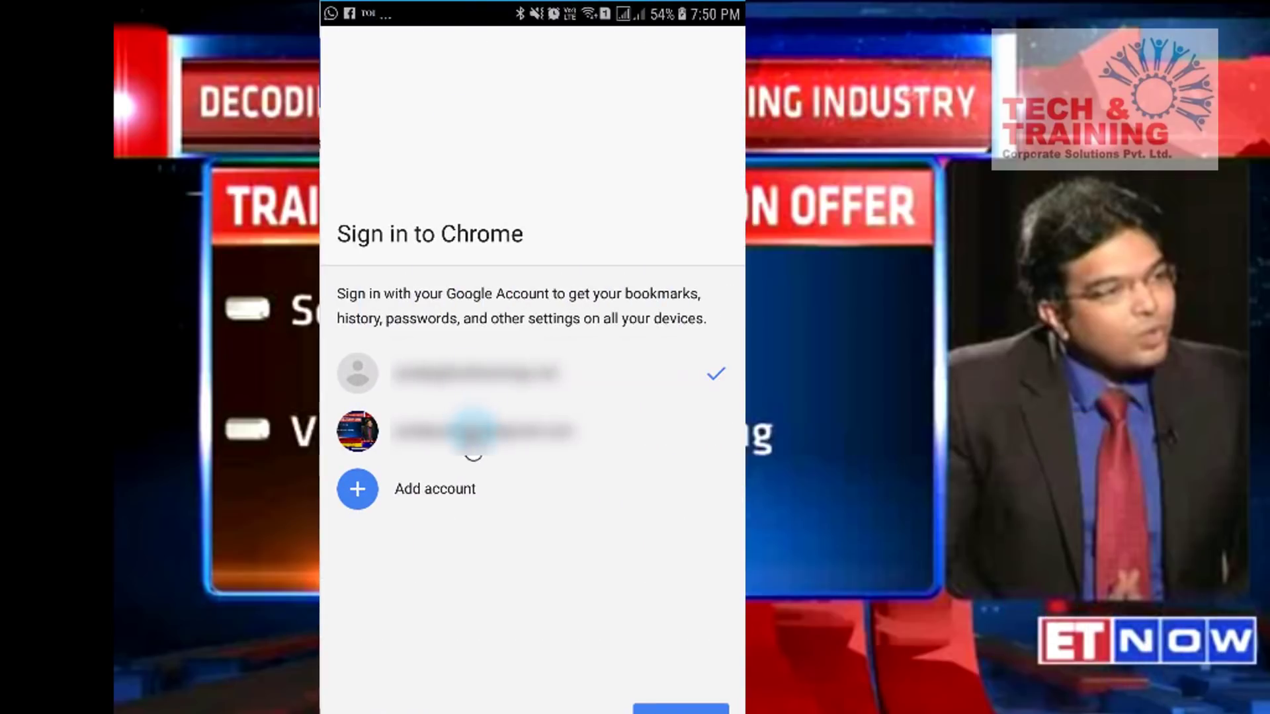
{"action": "left_click", "coordinate": [463, 434]}
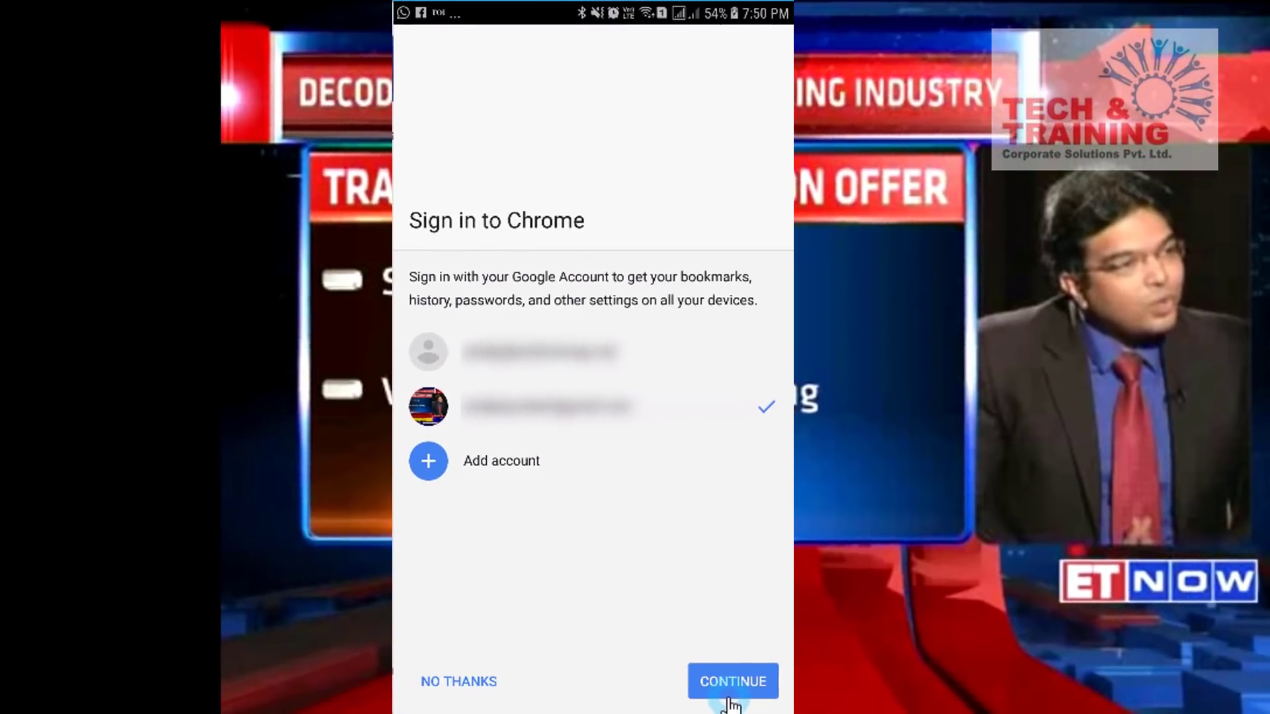
{"action": "left_click", "coordinate": [688, 709]}
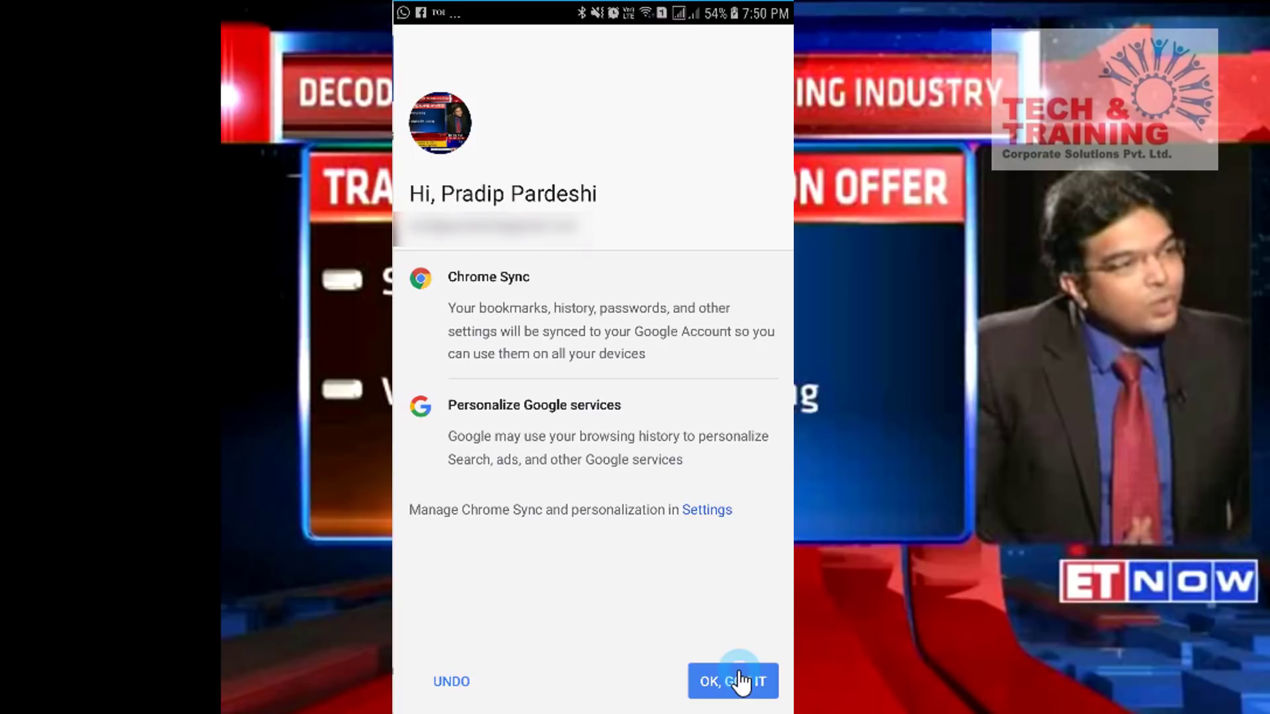
{"action": "left_click", "coordinate": [740, 681]}
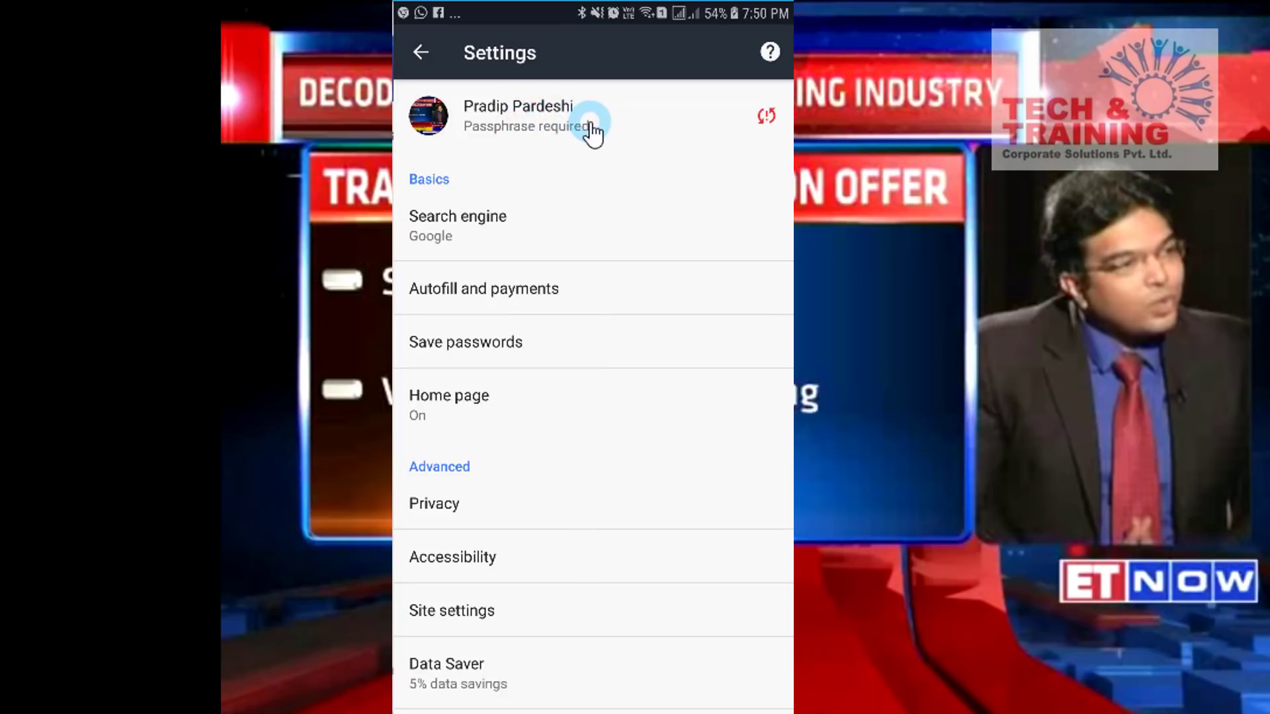
Bring up the sync passphrase prompt from the account's Sync settings
{"action": "left_click", "coordinate": [592, 132]}
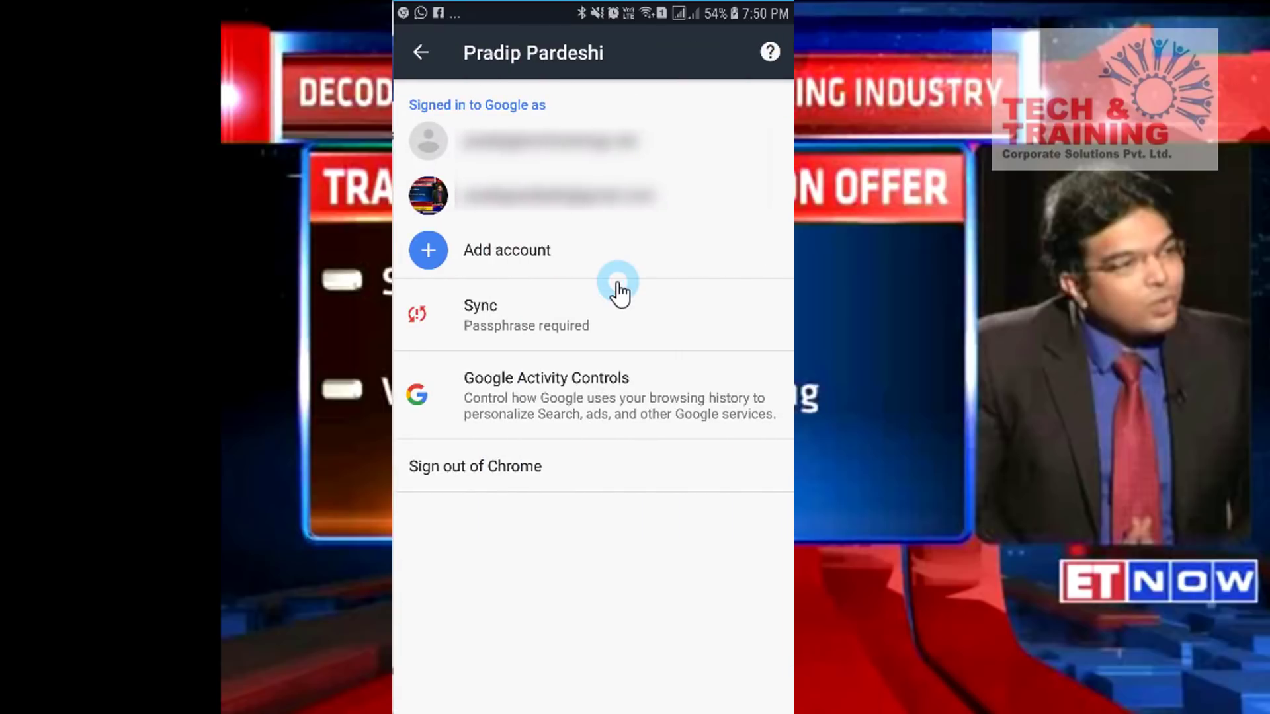
{"action": "left_click", "coordinate": [530, 326]}
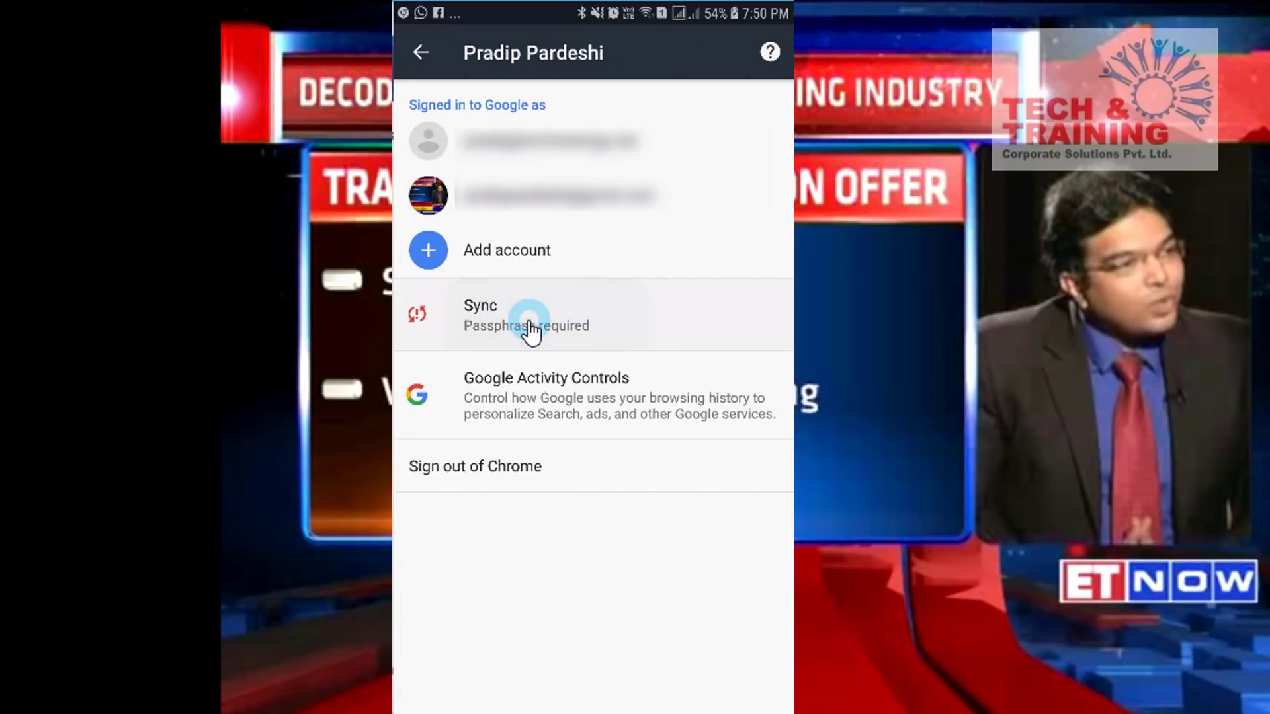
{"action": "left_click", "coordinate": [543, 119]}
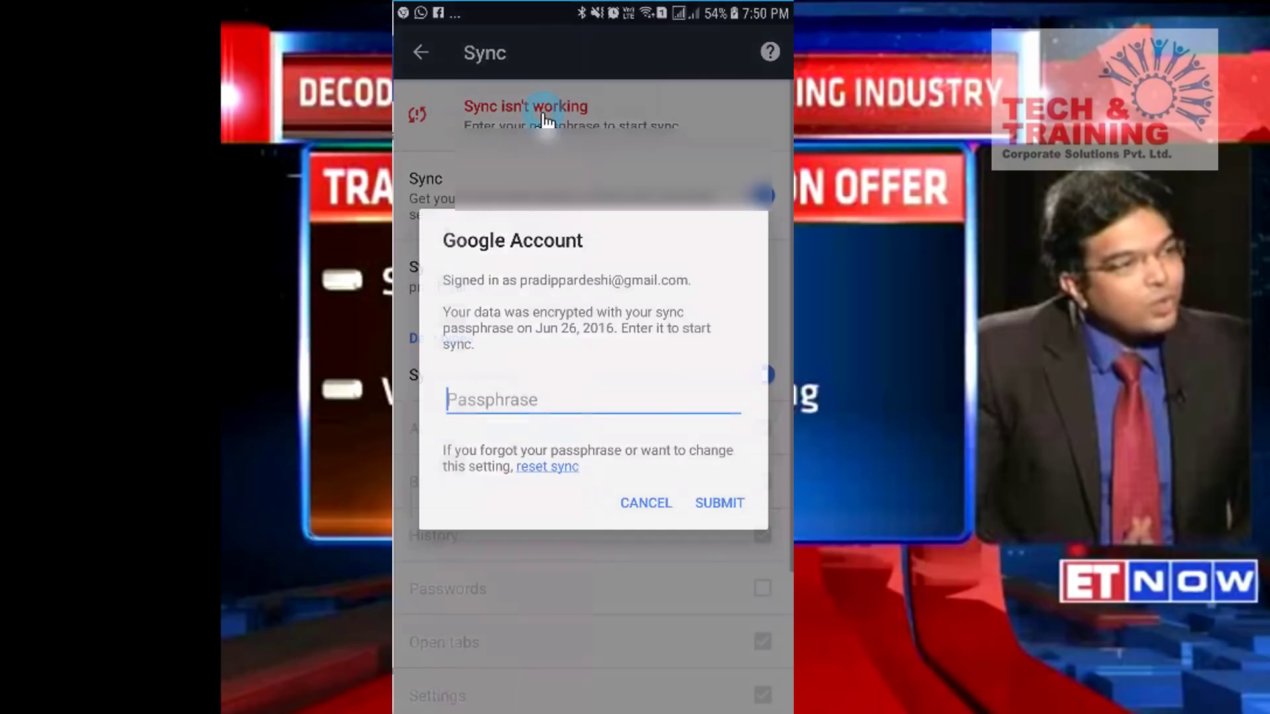
Submit the sync passphrase, then back out of settings to the GES 2018 registration page
{"action": "type", "text": "a"}
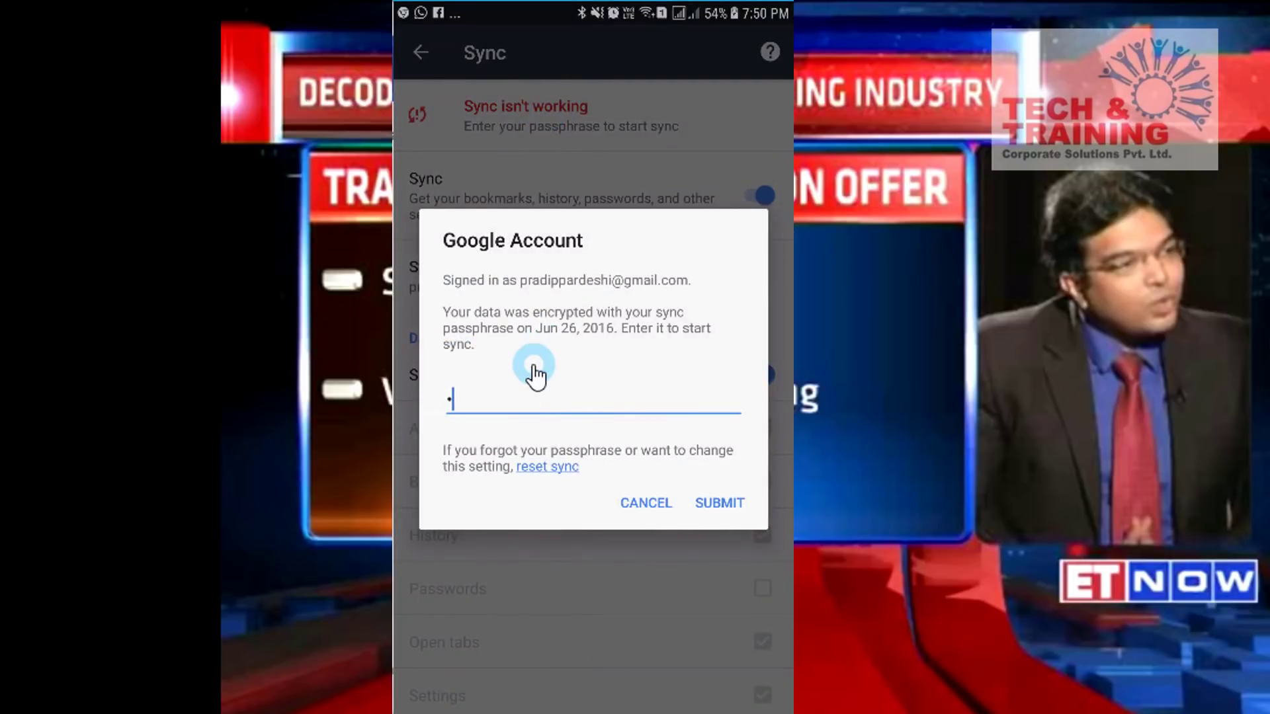
{"action": "key", "text": "Return"}
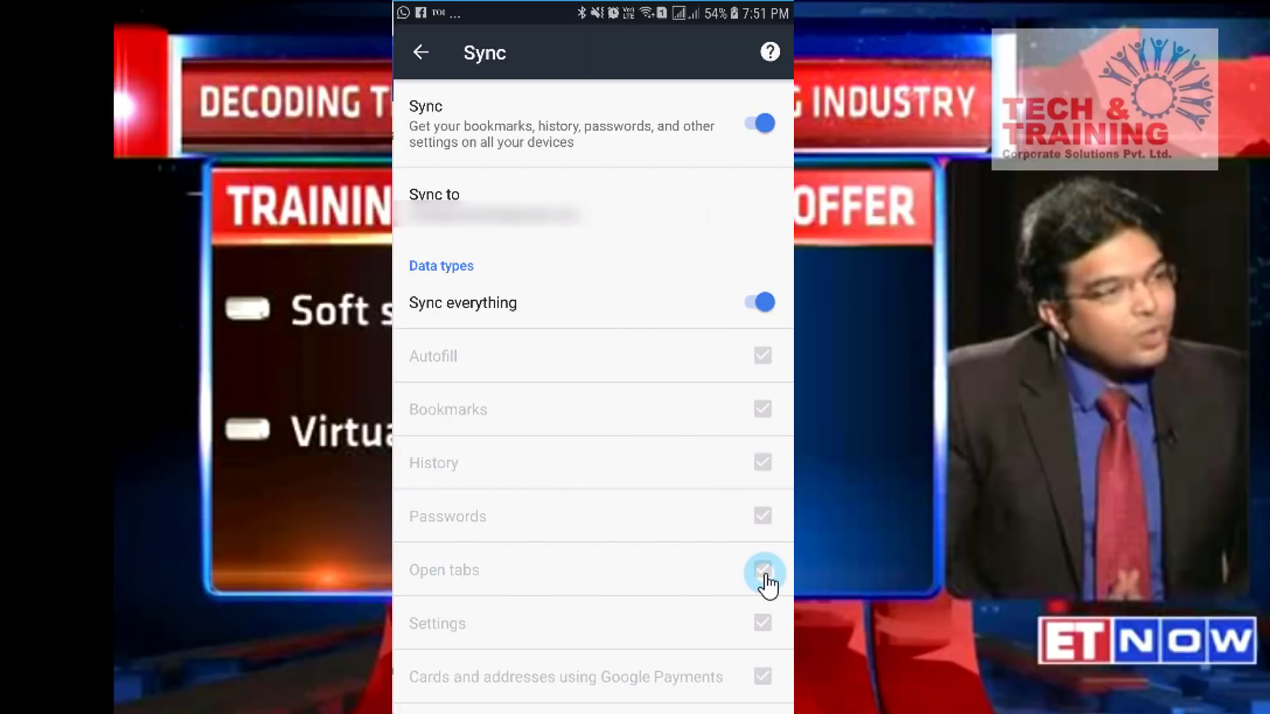
{"action": "left_click", "coordinate": [421, 52]}
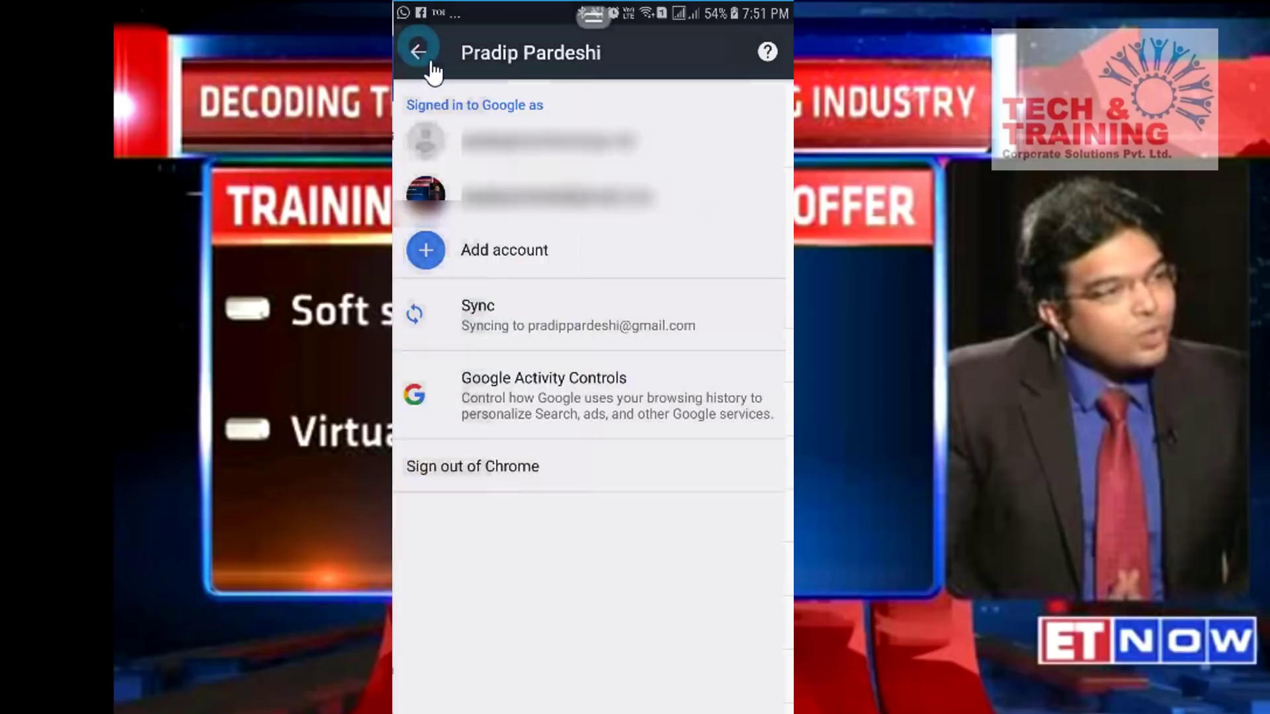
{"action": "left_click", "coordinate": [423, 53]}
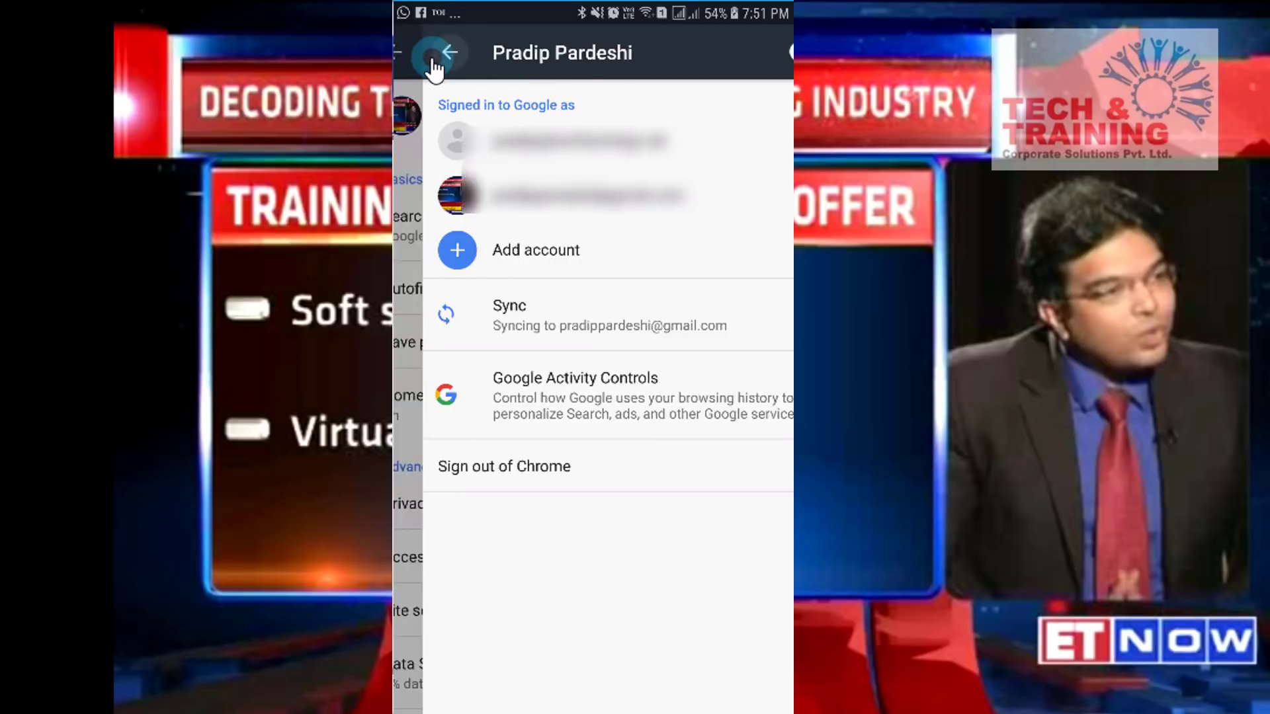
{"action": "left_click", "coordinate": [426, 54]}
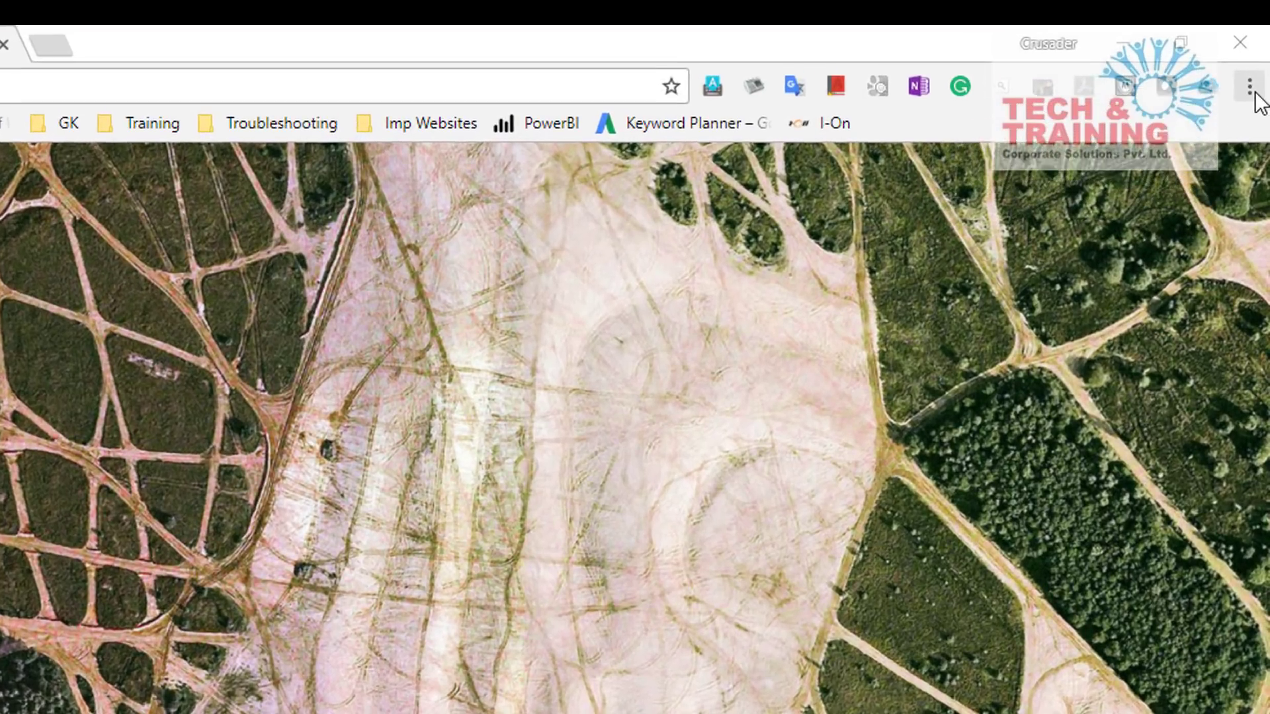
Reopen the phone's GES-2018 tab on the desktop from History's other-device list
{"action": "left_click", "coordinate": [1255, 62]}
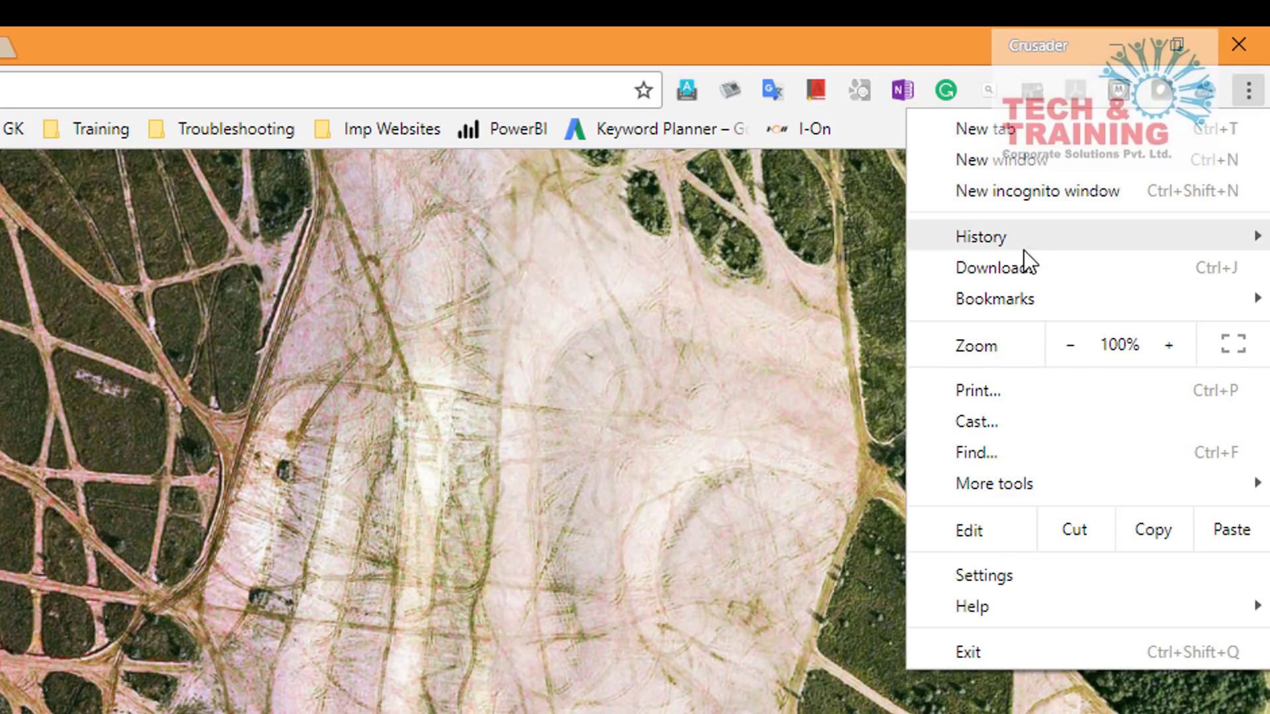
{"action": "mouse_move", "coordinate": [1011, 236]}
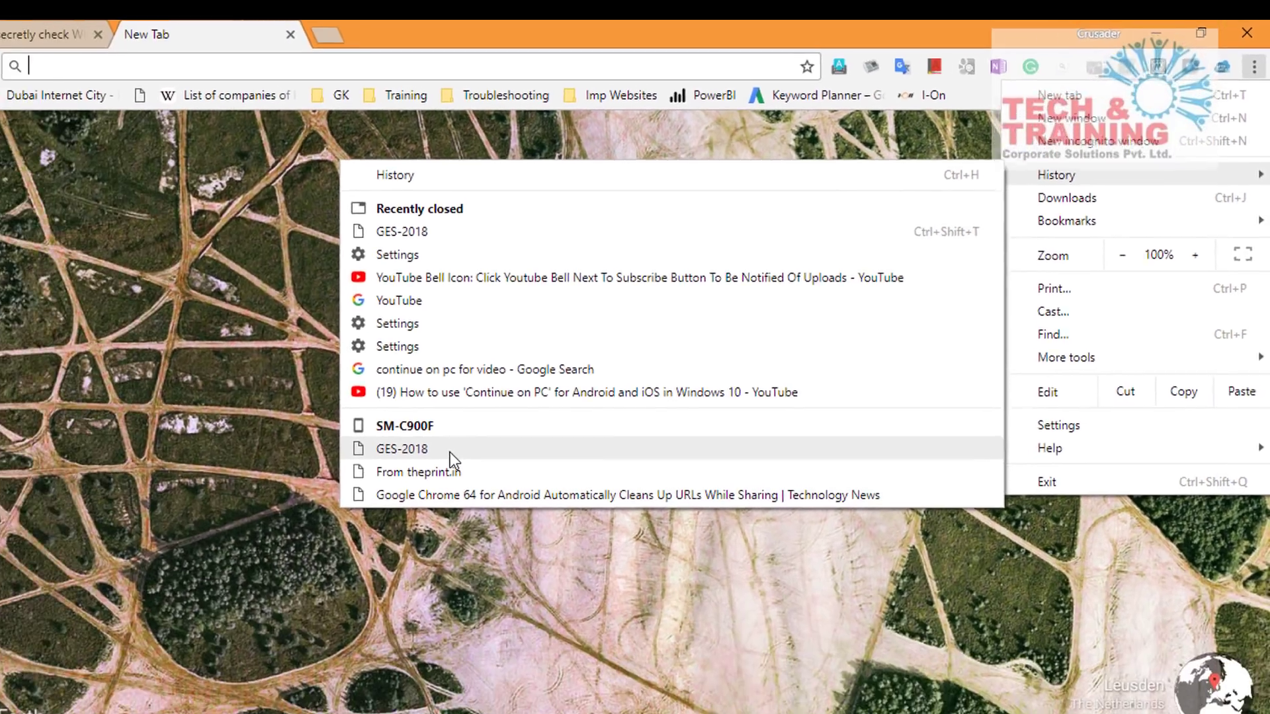
{"action": "left_click", "coordinate": [160, 608]}
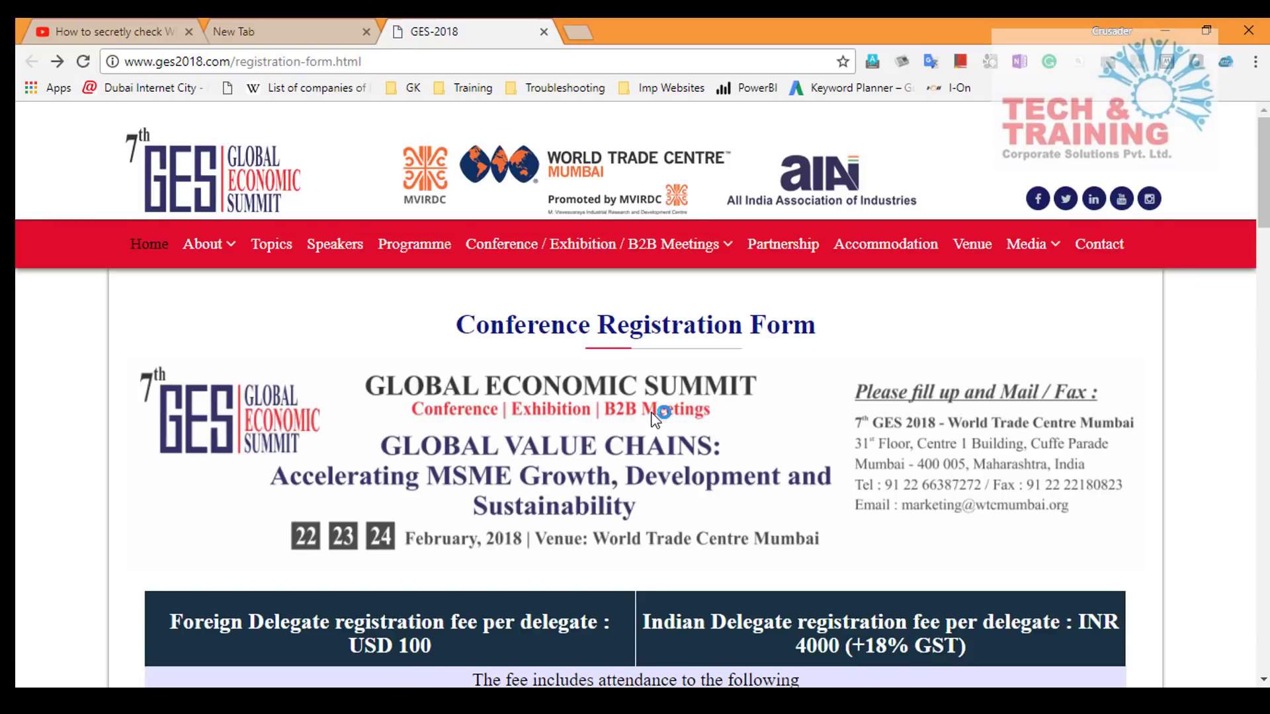
Close the empty New Tab and select the WhatsApp video's title on the YouTube tab
{"action": "left_click", "coordinate": [366, 32]}
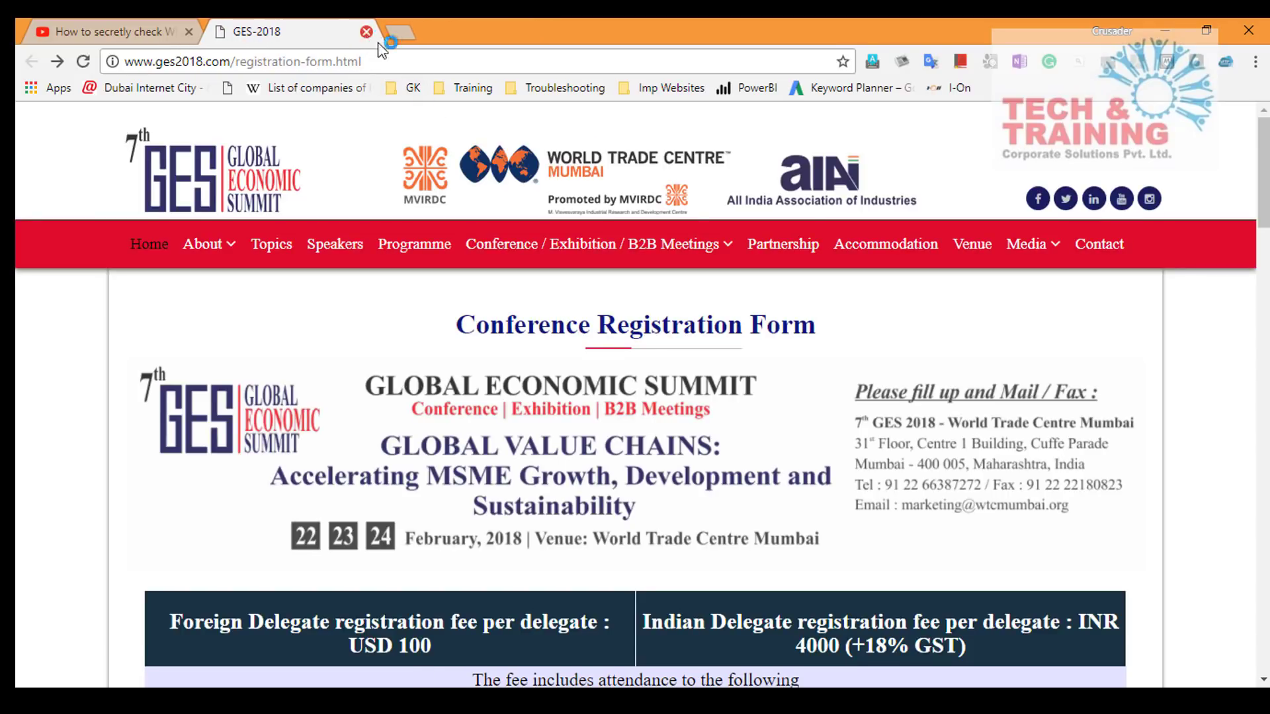
{"action": "left_click", "coordinate": [126, 31]}
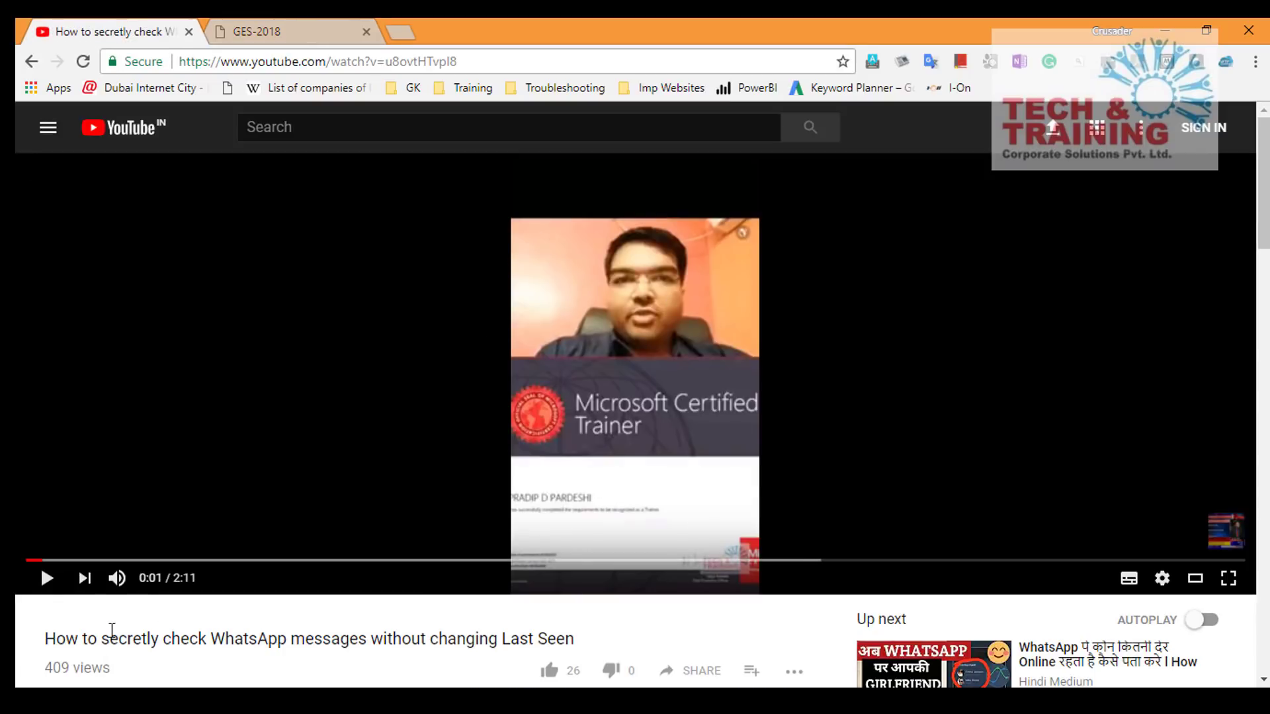
{"action": "left_click_drag", "start_coordinate": [40, 639], "coordinate": [615, 641]}
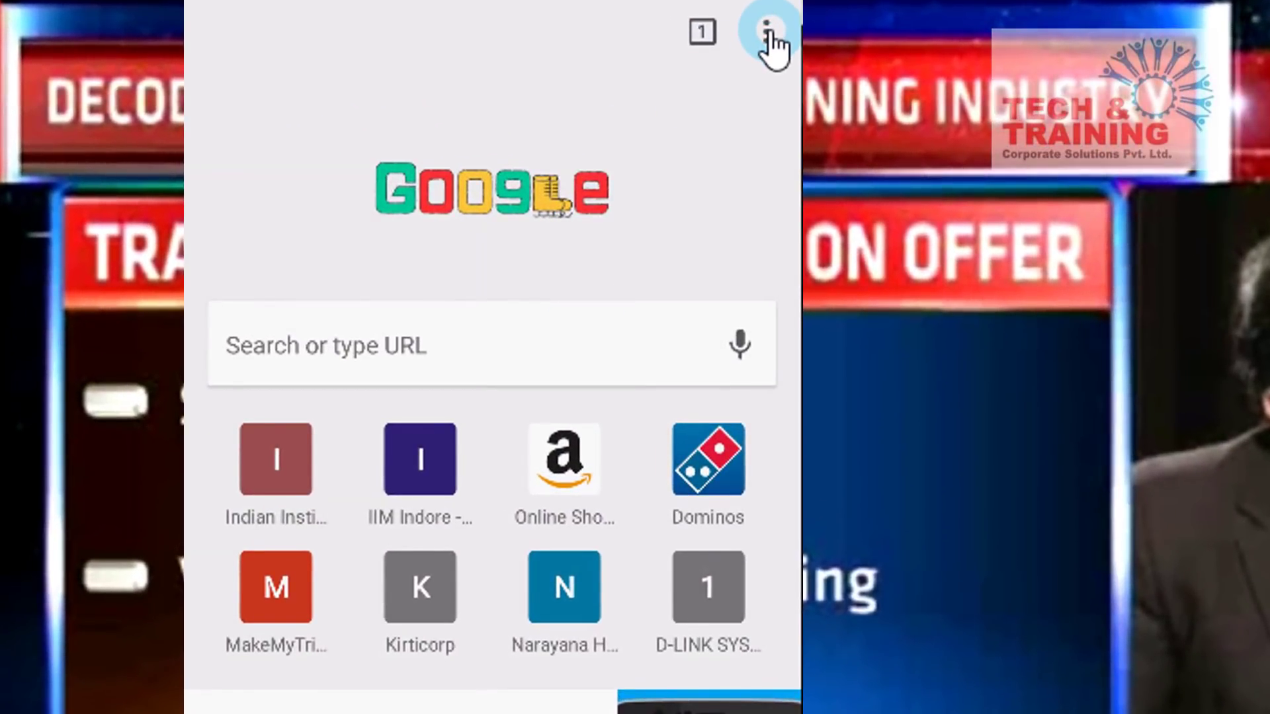
Open the desktop's WhatsApp video from Recent tabs under CRUSADER, play it, then pause at 0:12
{"action": "left_click", "coordinate": [767, 33]}
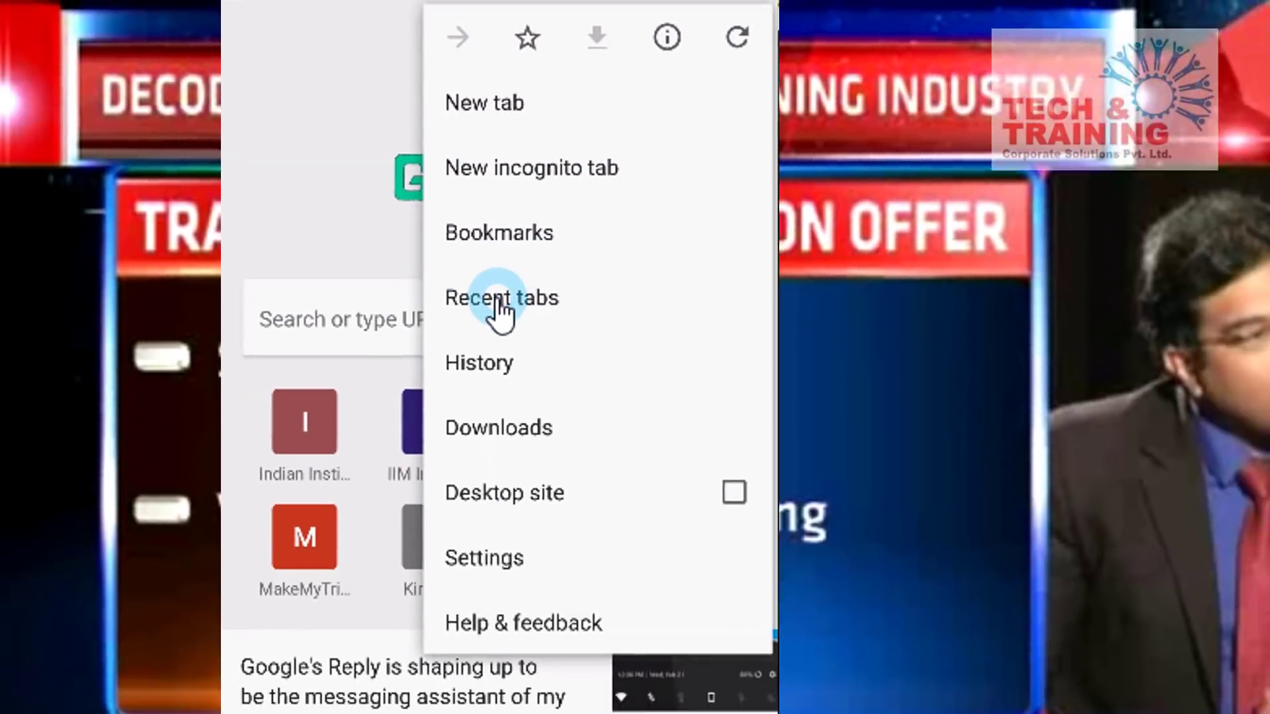
{"action": "left_click", "coordinate": [492, 324]}
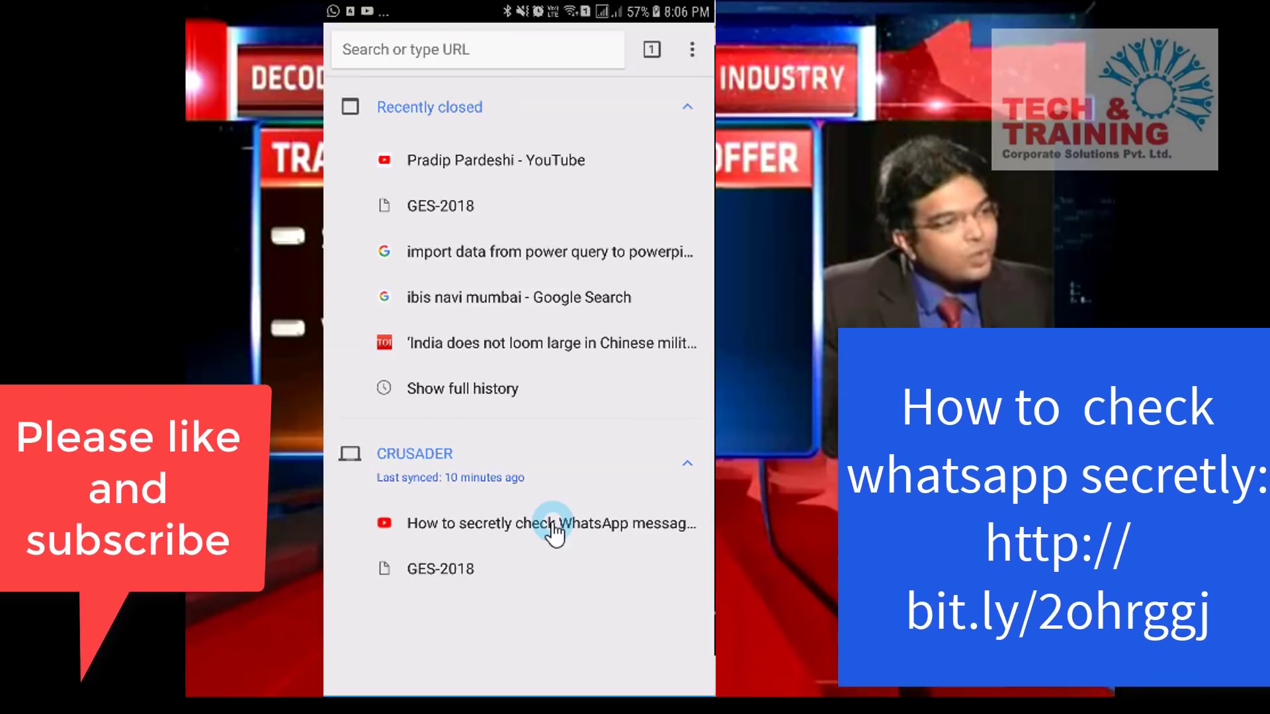
{"action": "left_click", "coordinate": [553, 529]}
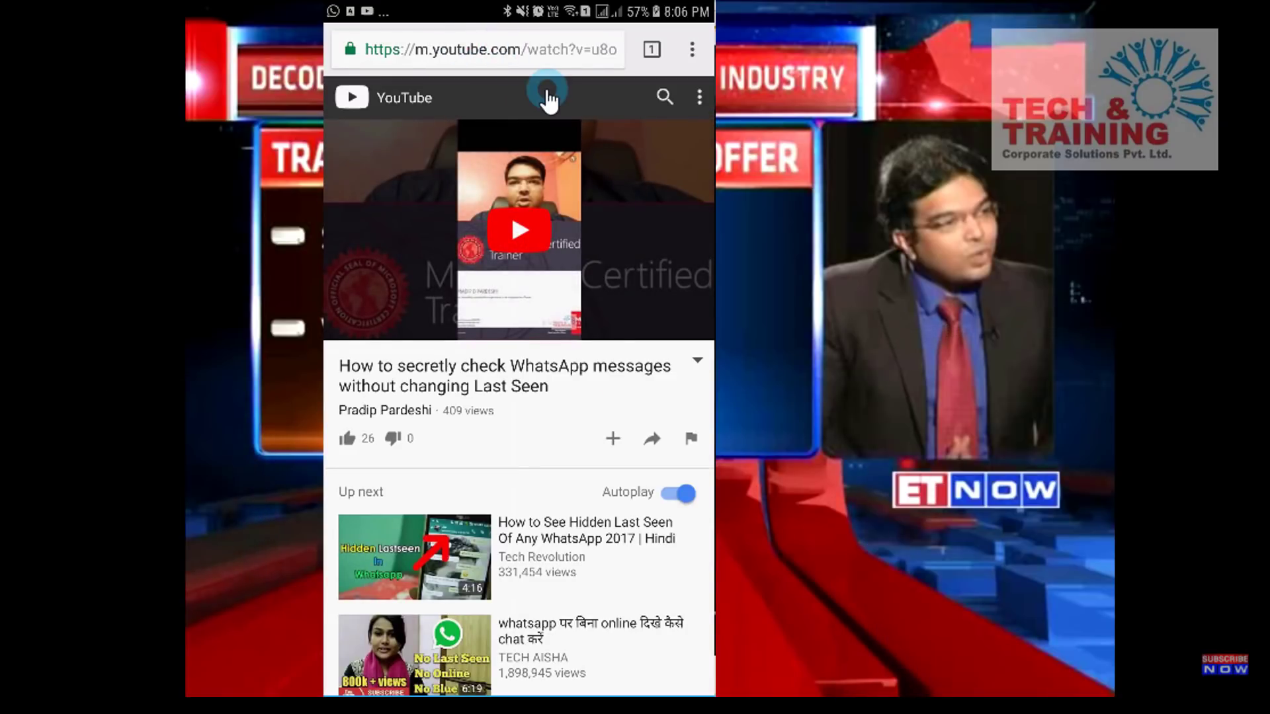
{"action": "left_click", "coordinate": [521, 242]}
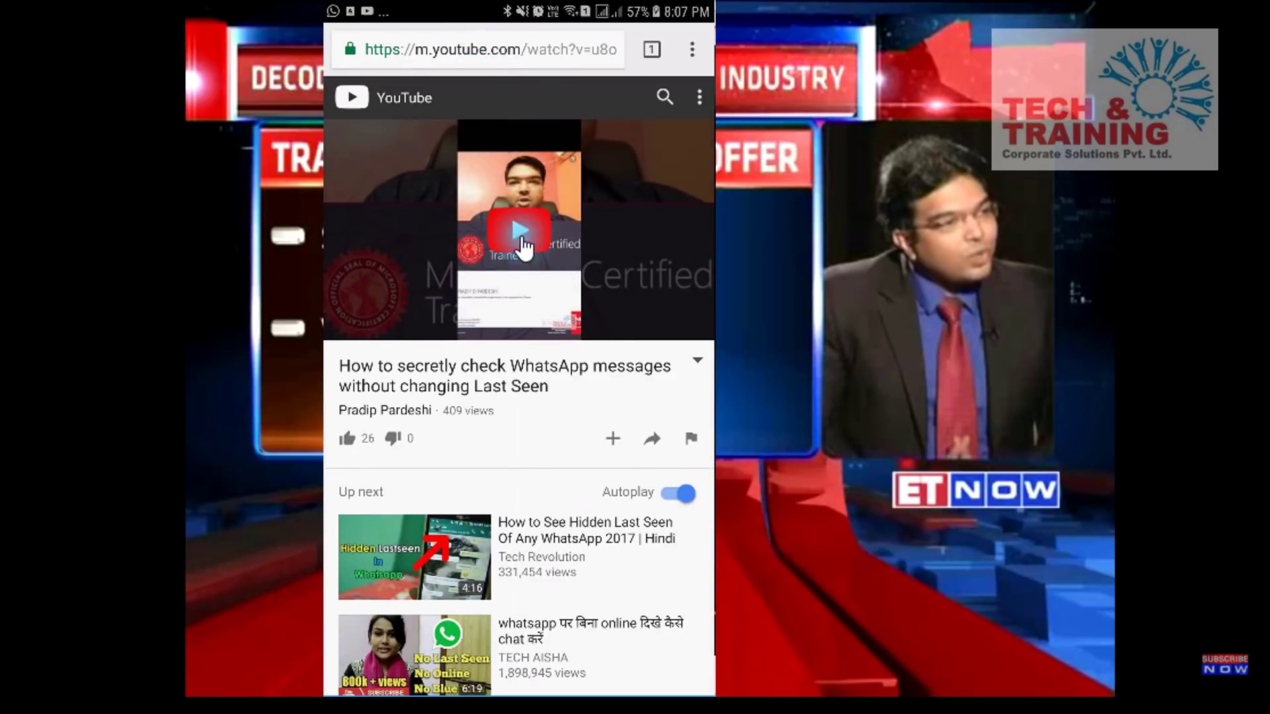
{"action": "left_click", "coordinate": [585, 146]}
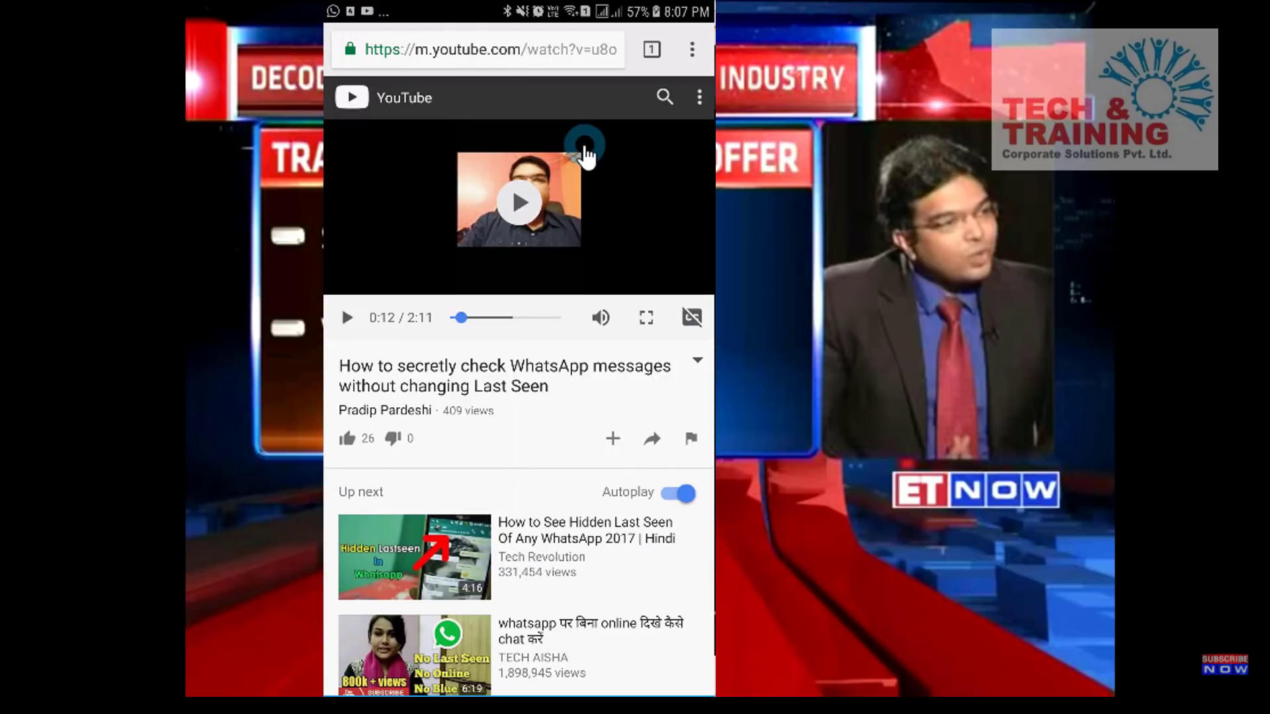